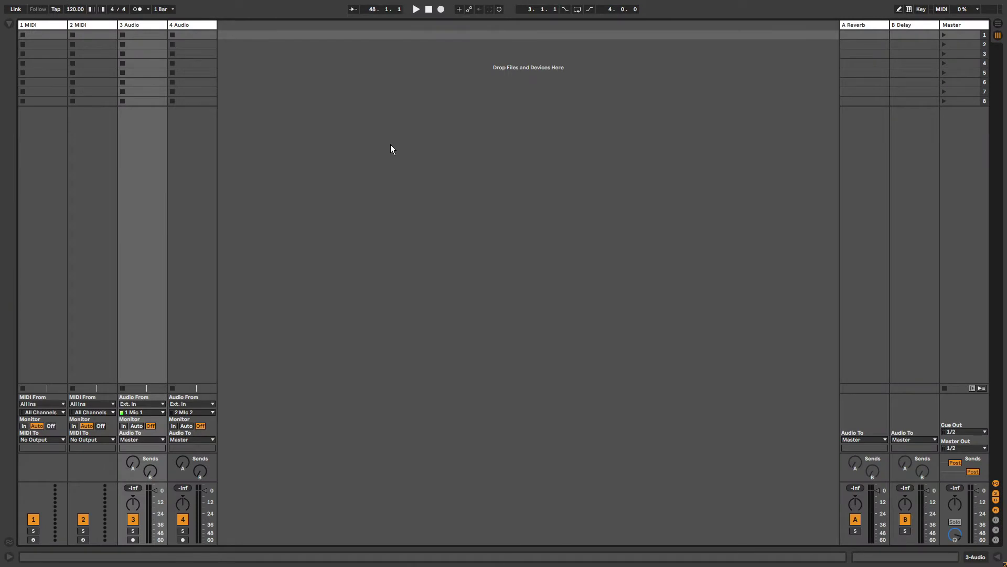
# Step: Toggle between Session and Arrangement views, end in Arrangement, and select the 3 Audio track
pyautogui.press('Tab')
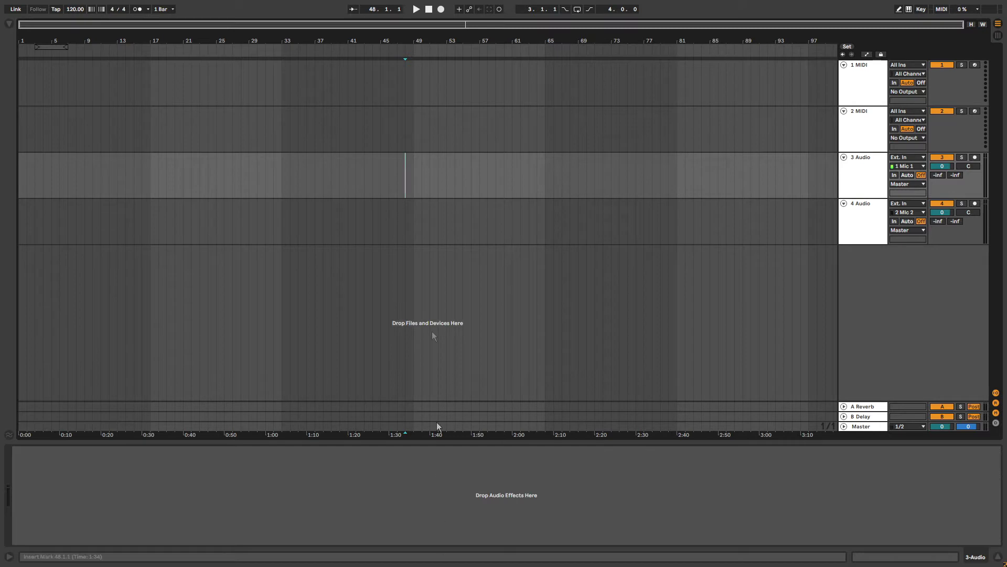
pyautogui.press('Tab')
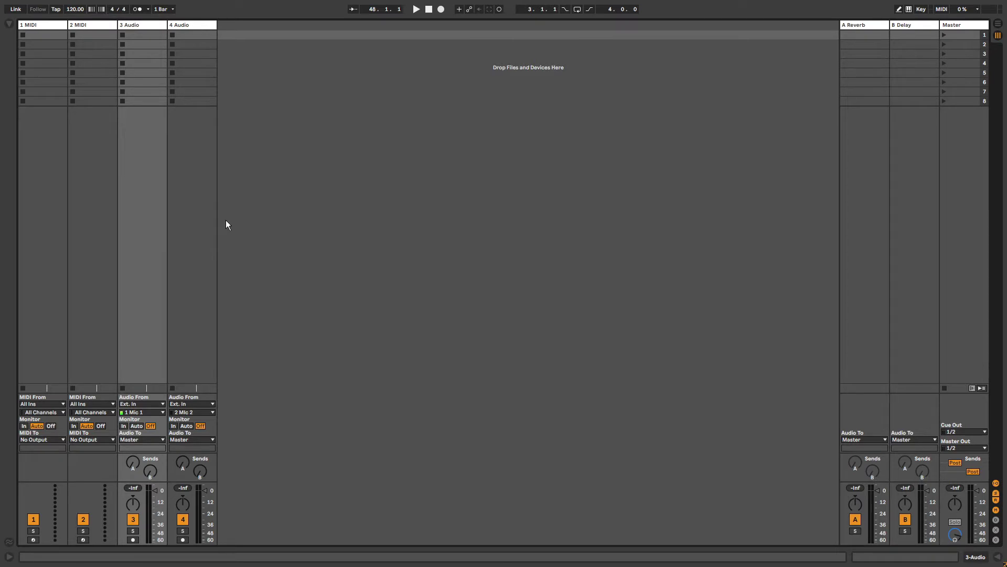
pyautogui.press('Tab')
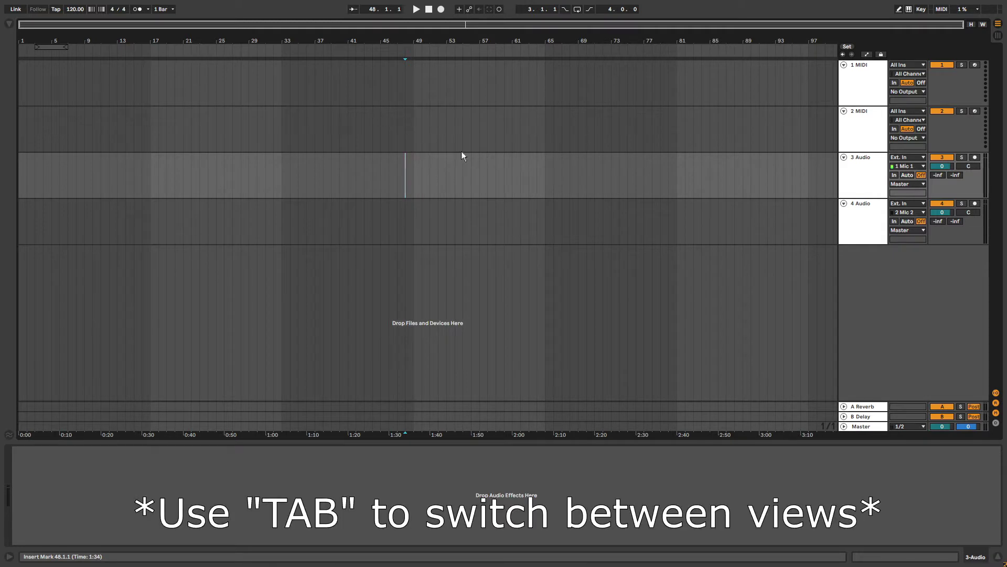
pyautogui.press('Tab')
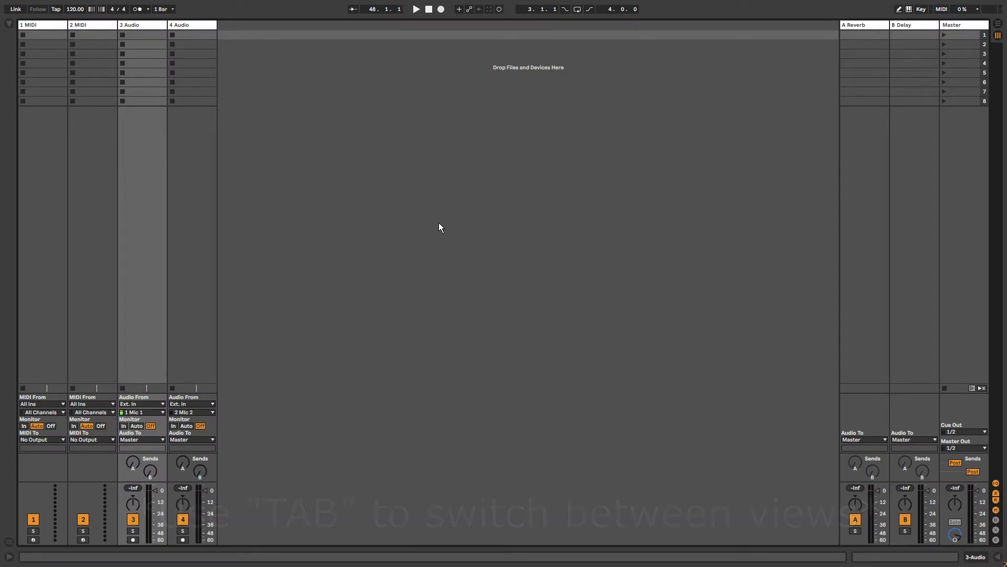
pyautogui.press('Tab')
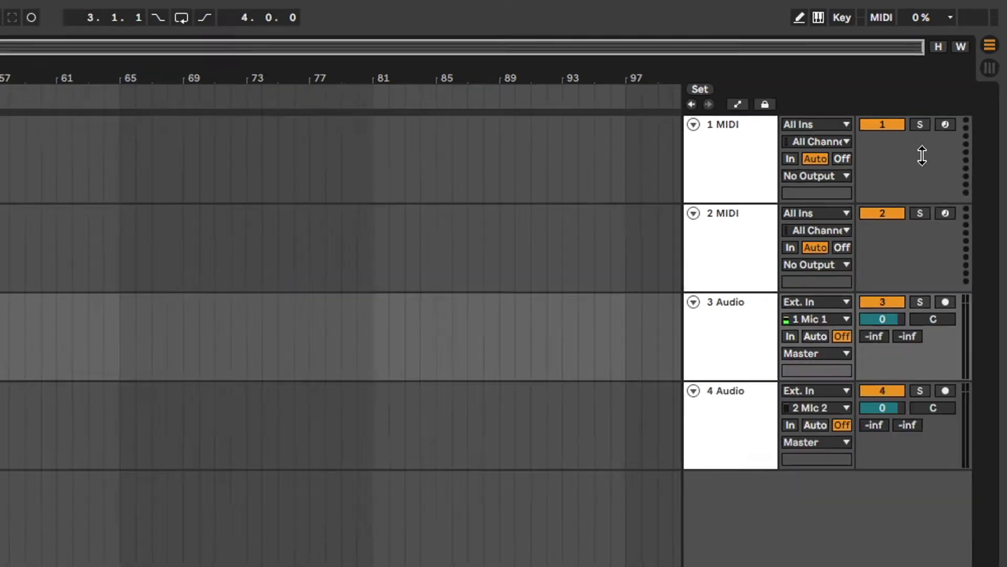
pyautogui.click(733, 350)
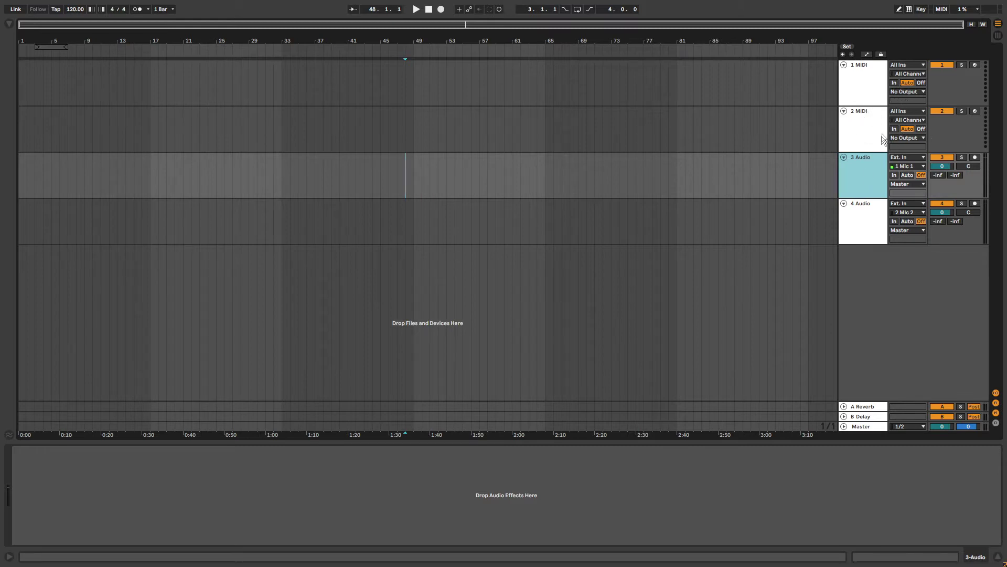
# Step: Add two MIDI tracks below 4 Audio and show the Browser with Ctrl+Alt+B
pyautogui.rightClick(865, 279)
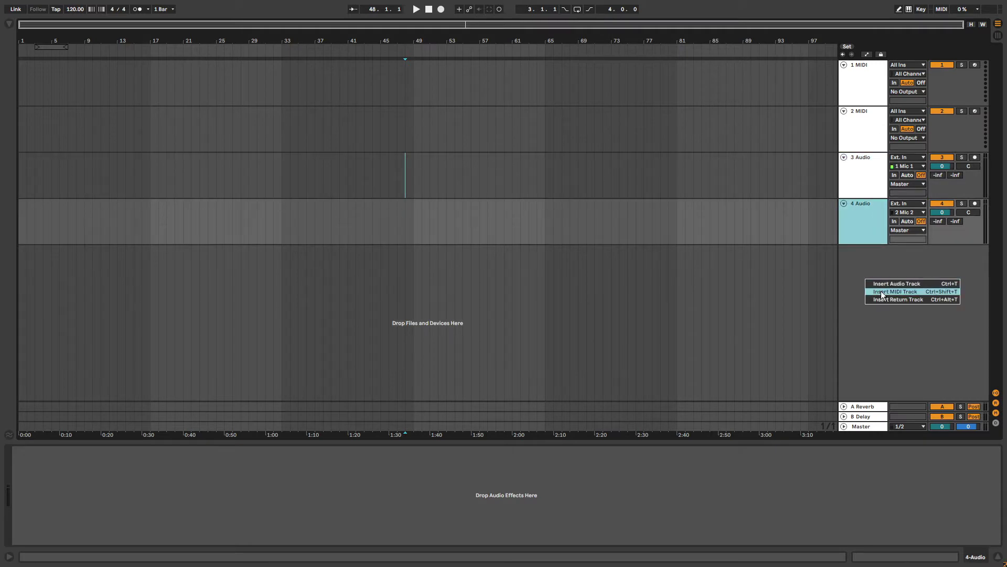
pyautogui.click(882, 291)
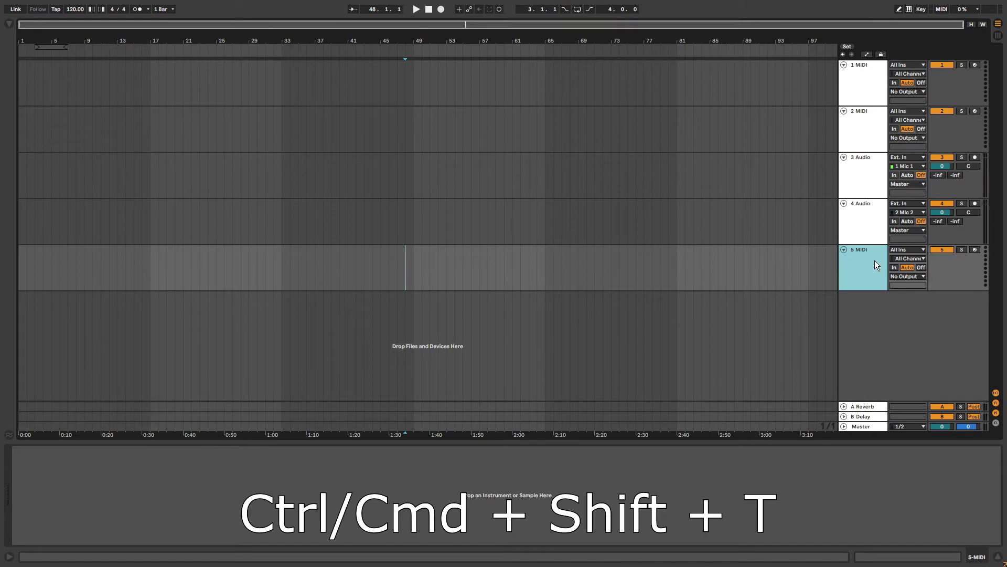
pyautogui.hotkey('ctrl', 'shift', 't')
pyautogui.hotkey('ctrl', 'alt', 'b')
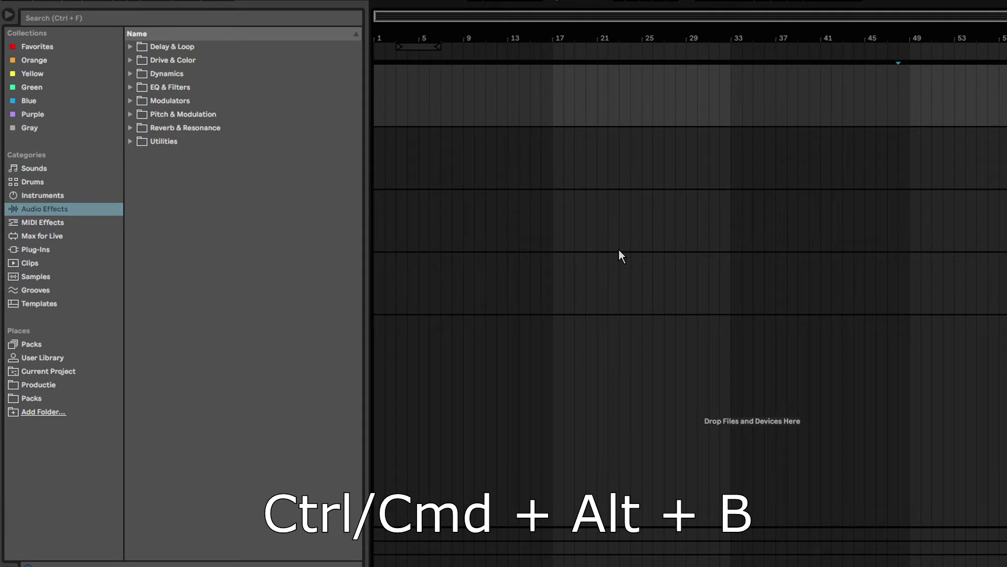
# Step: Reshow the Browser and view each category from Sounds through Grooves to Templates
pyautogui.hotkey('ctrl', 'alt', 'b')
pyautogui.hotkey('ctrl', 'alt', 'b')
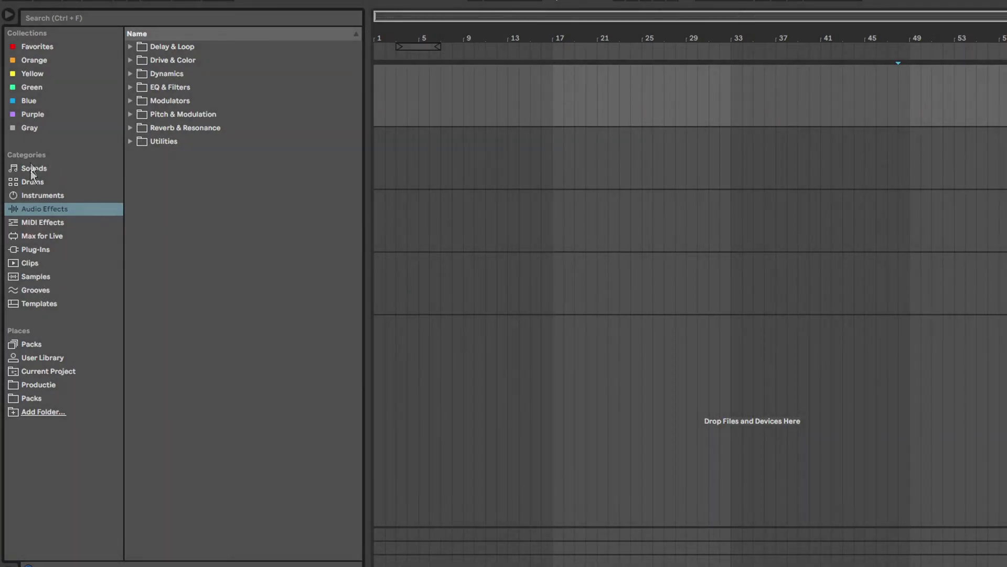
pyautogui.click(31, 170)
pyautogui.click(32, 183)
pyautogui.click(36, 194)
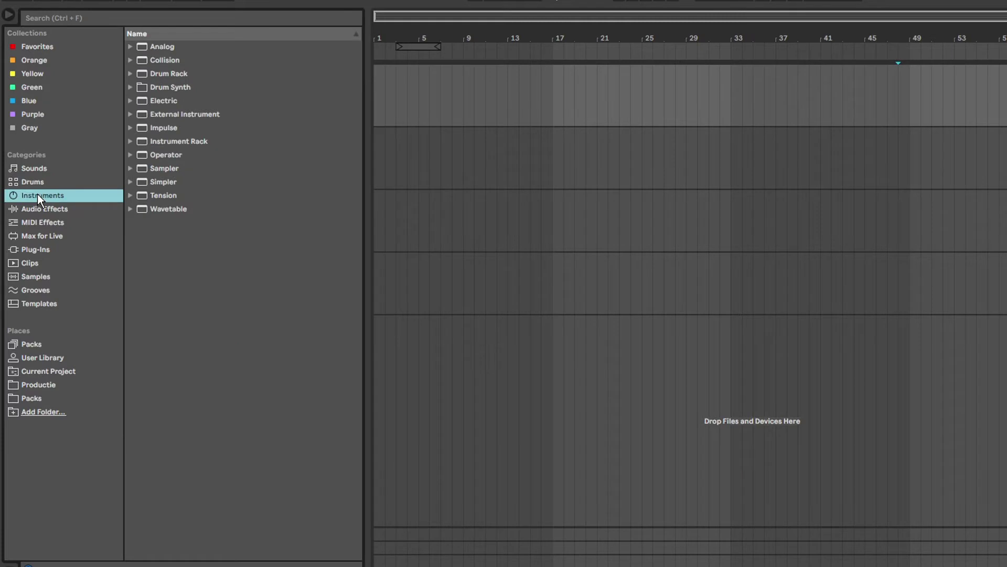
pyautogui.click(40, 206)
pyautogui.click(43, 223)
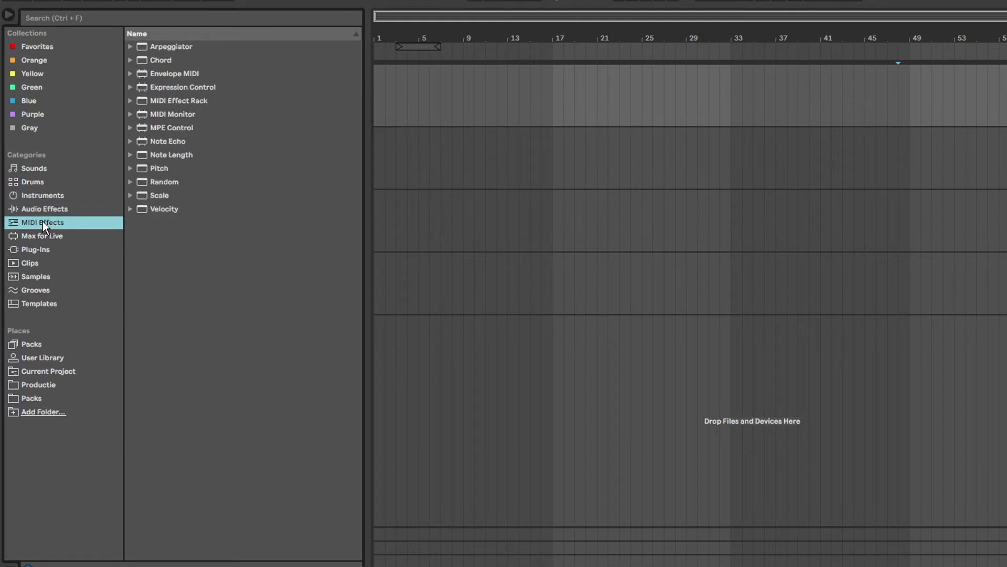
pyautogui.click(36, 235)
pyautogui.click(33, 249)
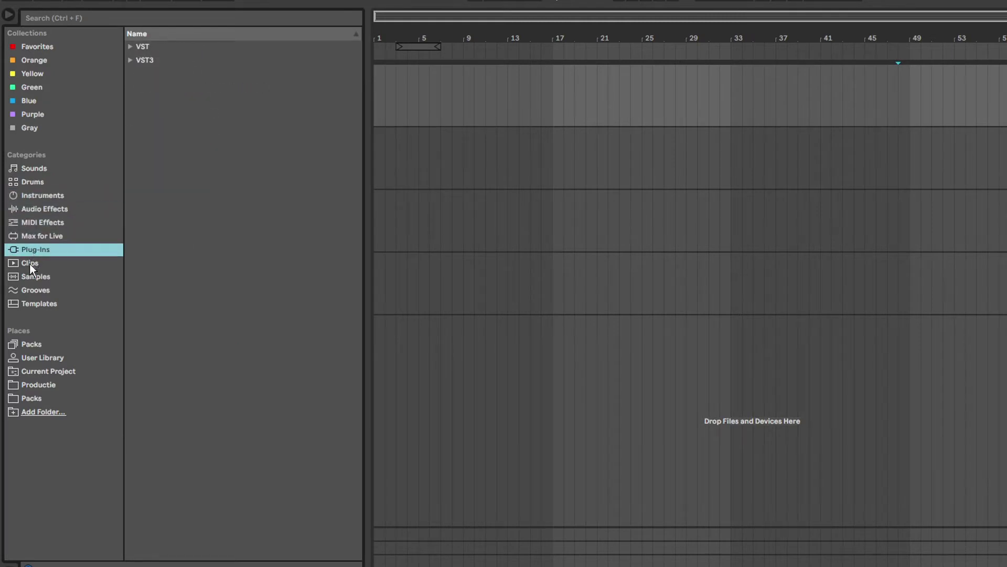
pyautogui.click(29, 263)
pyautogui.click(31, 277)
pyautogui.click(33, 291)
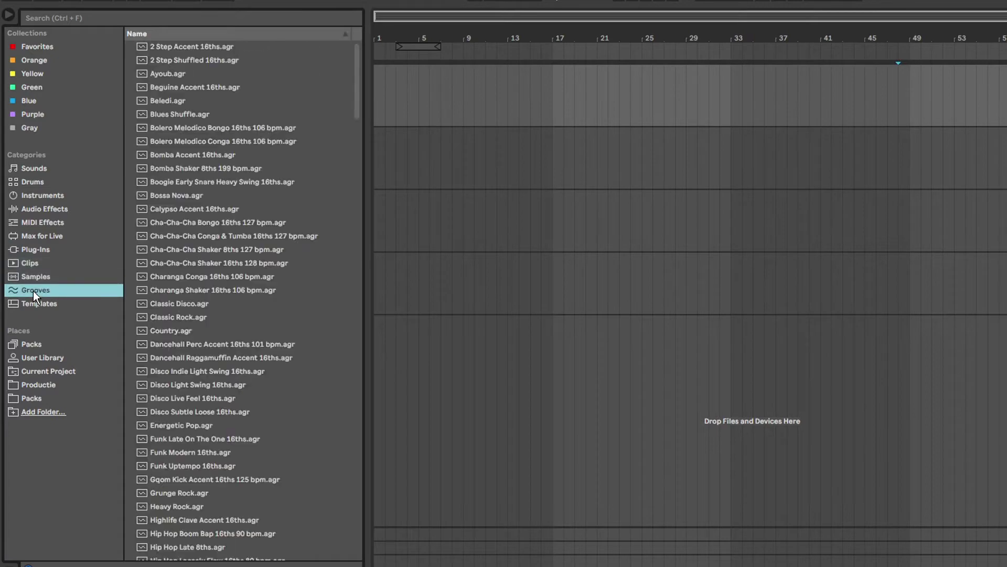
pyautogui.click(38, 304)
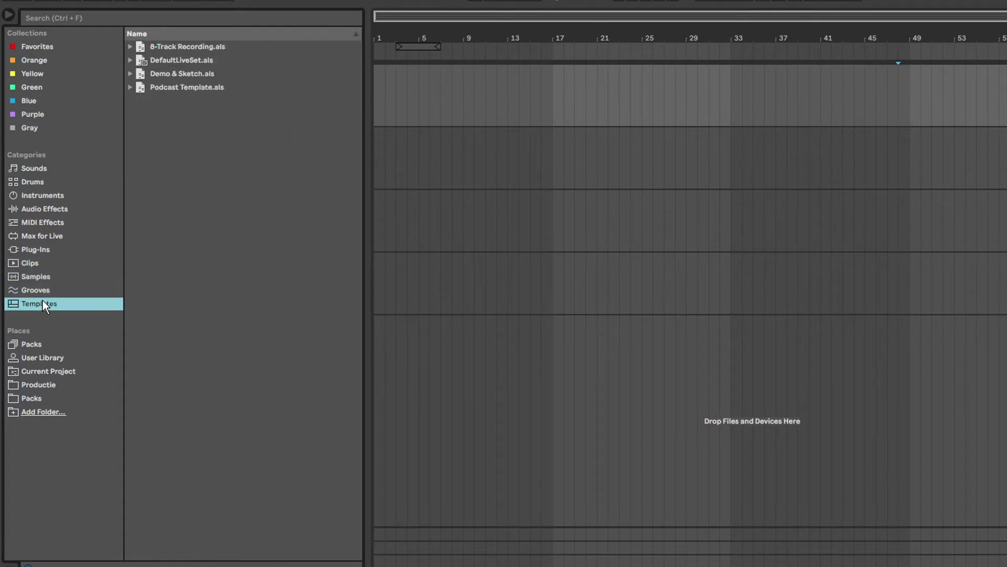
# Step: Load Upright Piano.adg from Instrument Rack > Piano & Keys onto track 1, keeping it armed
pyautogui.click(45, 197)
pyautogui.click(148, 139)
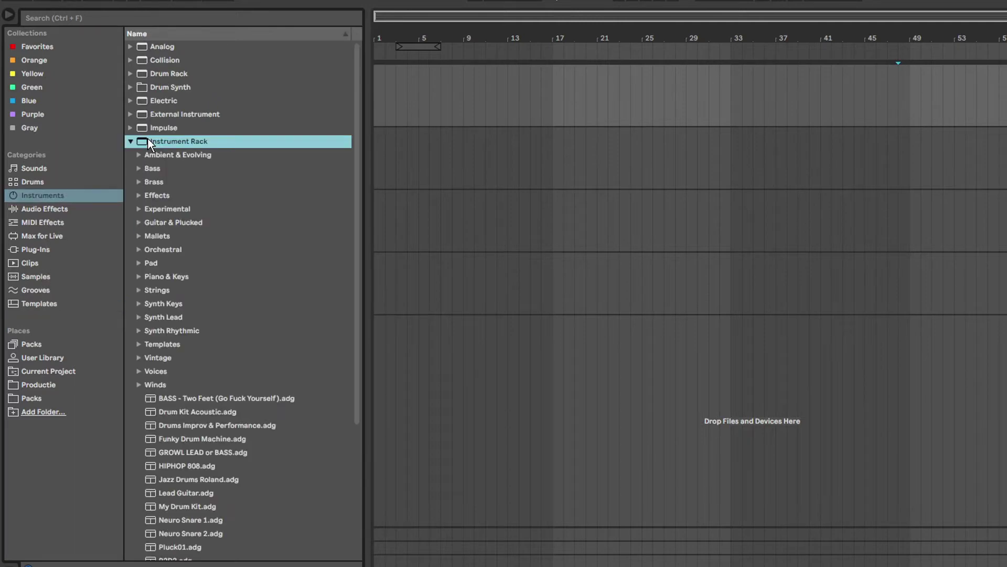
pyautogui.click(176, 277)
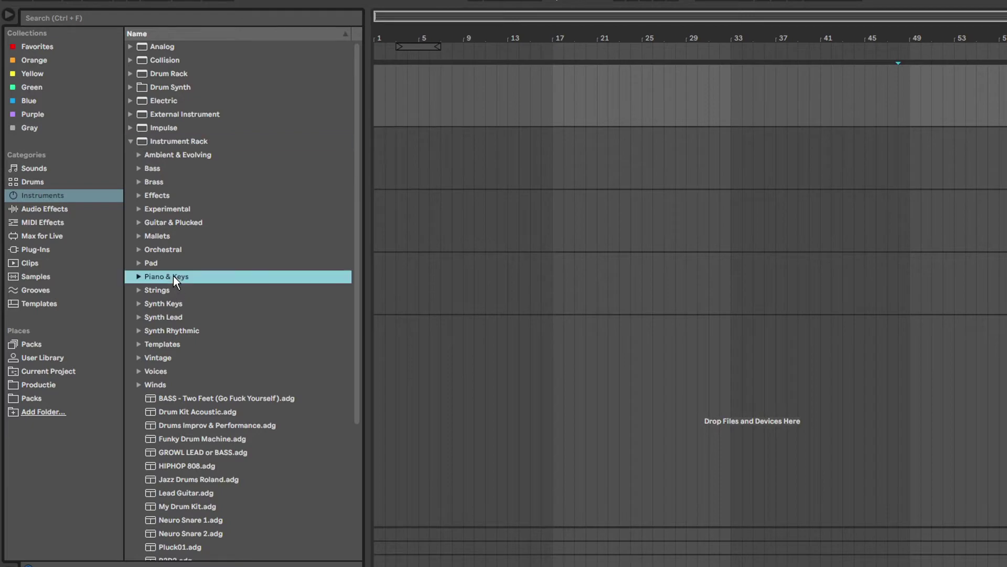
pyautogui.scroll(-6, 241, 262)
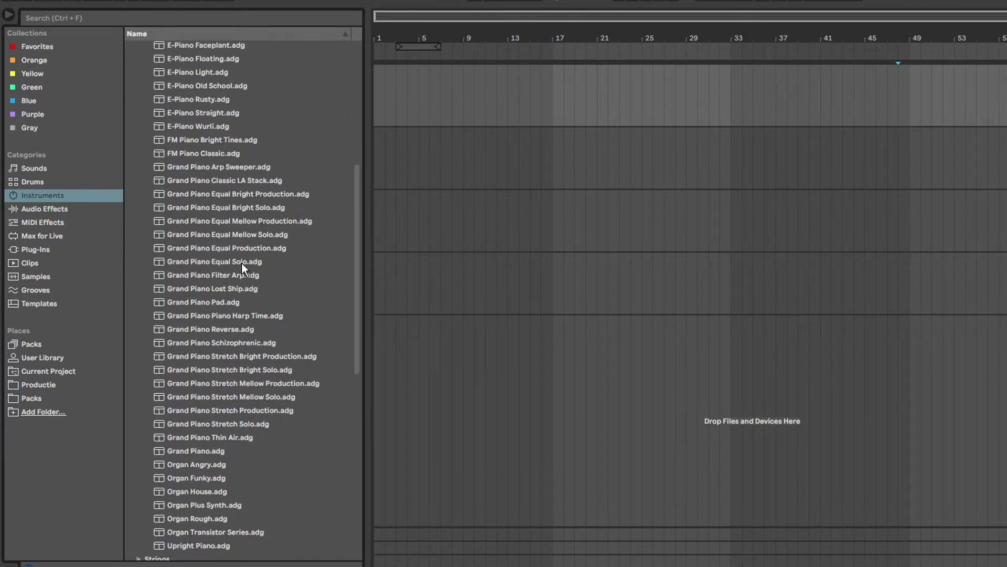
pyautogui.scroll(1, 241, 262)
pyautogui.click(231, 263)
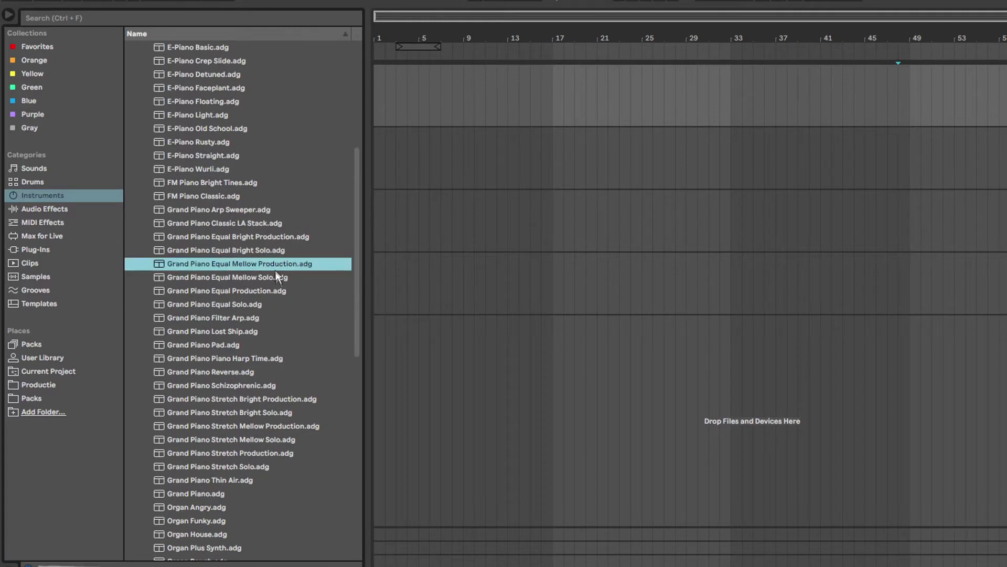
pyautogui.click(225, 343)
pyautogui.scroll(-1, 226, 341)
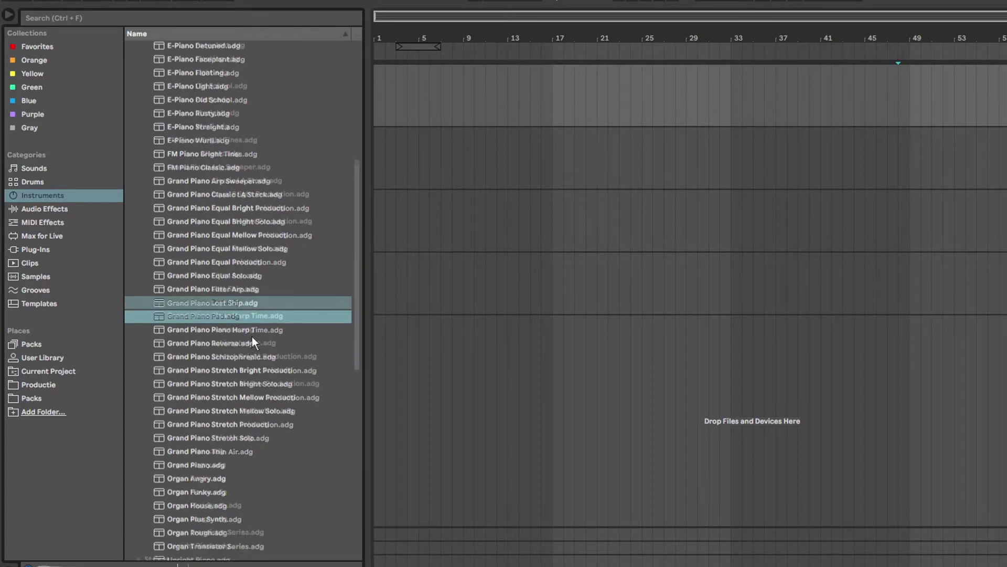
pyautogui.scroll(-3, 252, 338)
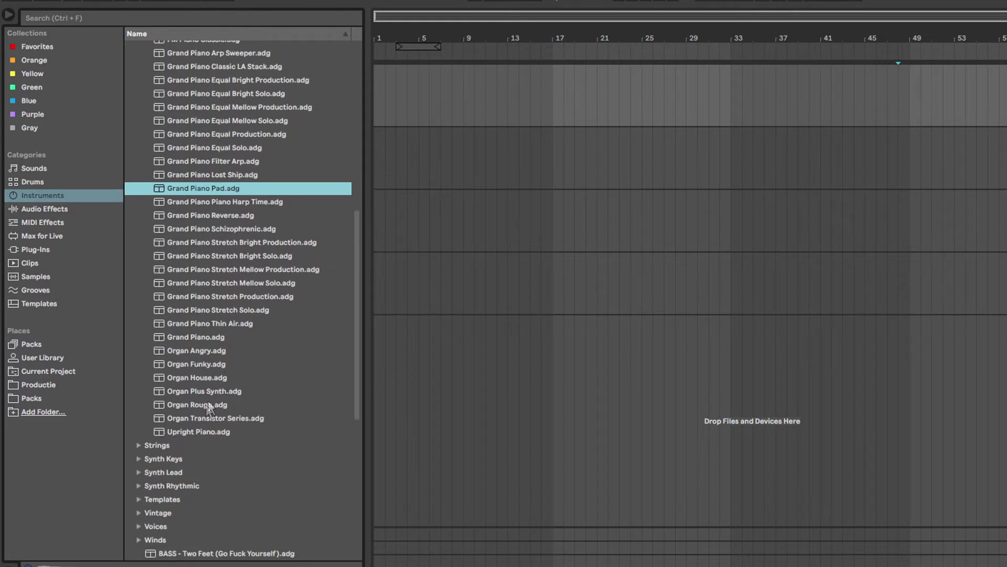
pyautogui.click(171, 432)
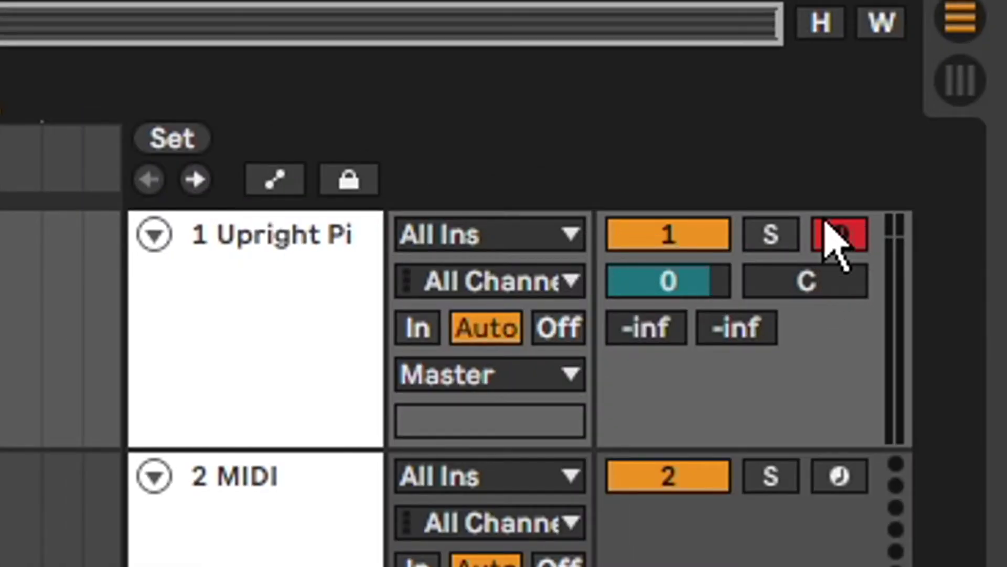
pyautogui.click(832, 231)
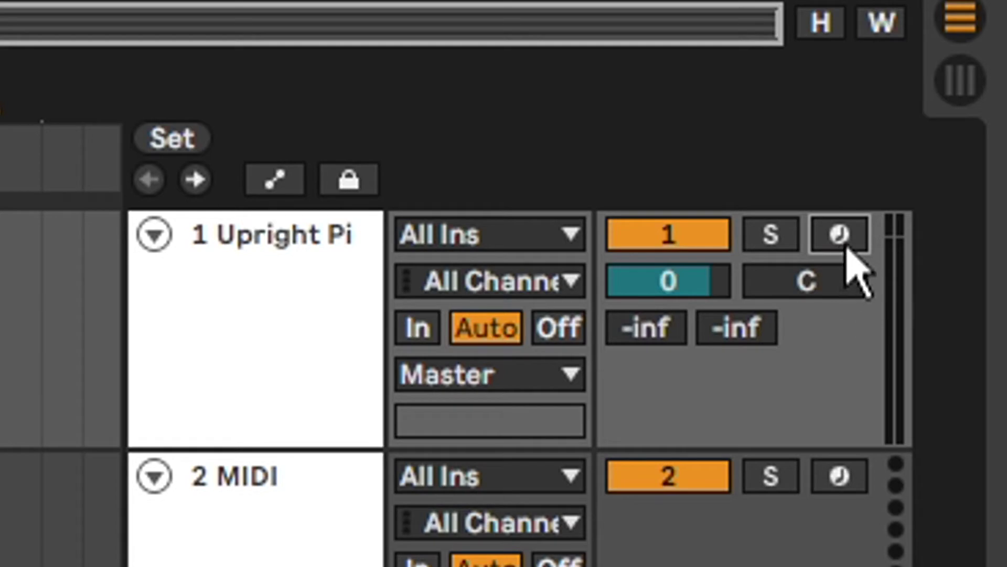
pyautogui.click(842, 237)
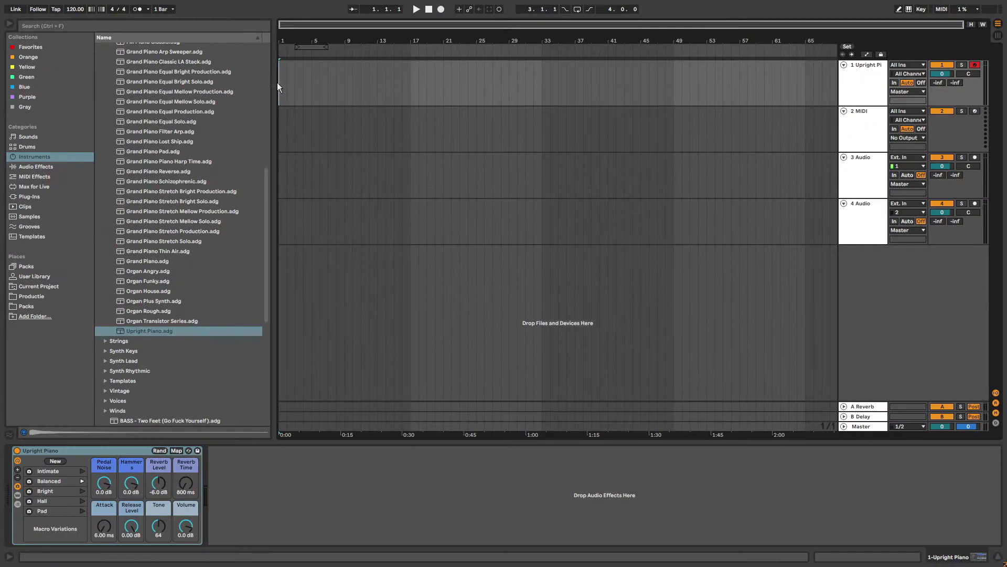
# Step: Place the insert marker at bar 1 and set the tempo to 80 BPM
pyautogui.click(284, 77)
pyautogui.click(75, 10)
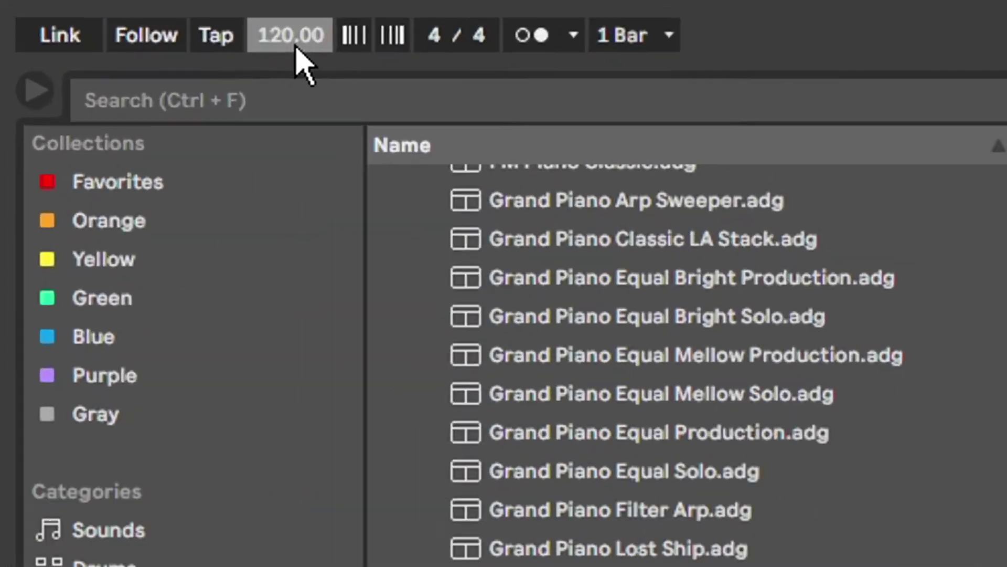
pyautogui.write('80')
pyautogui.press('Return')
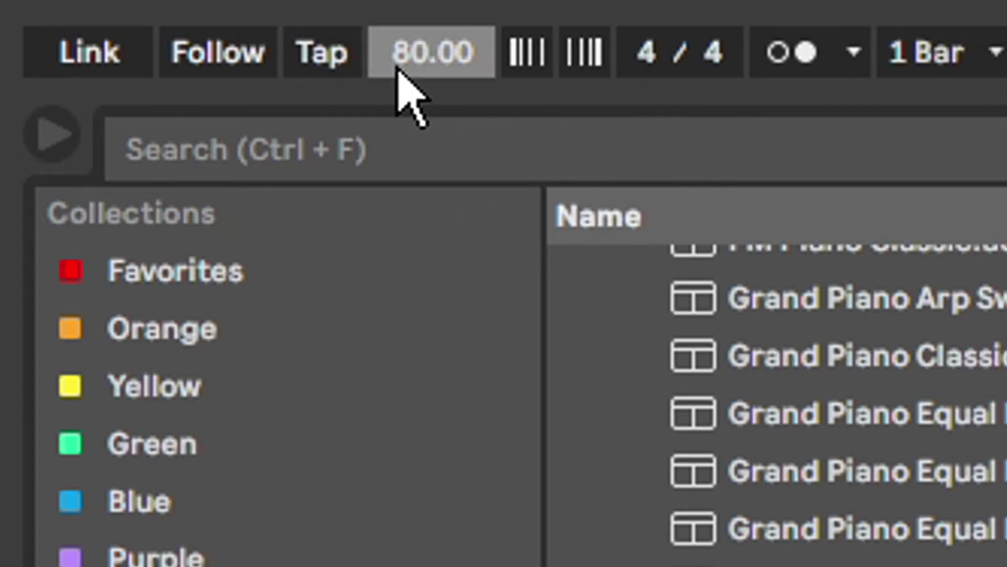
# Step: Try tap tempo, then retype 80 to restore the tempo from 82.47 BPM
pyautogui.click(328, 60)
pyautogui.click(328, 61)
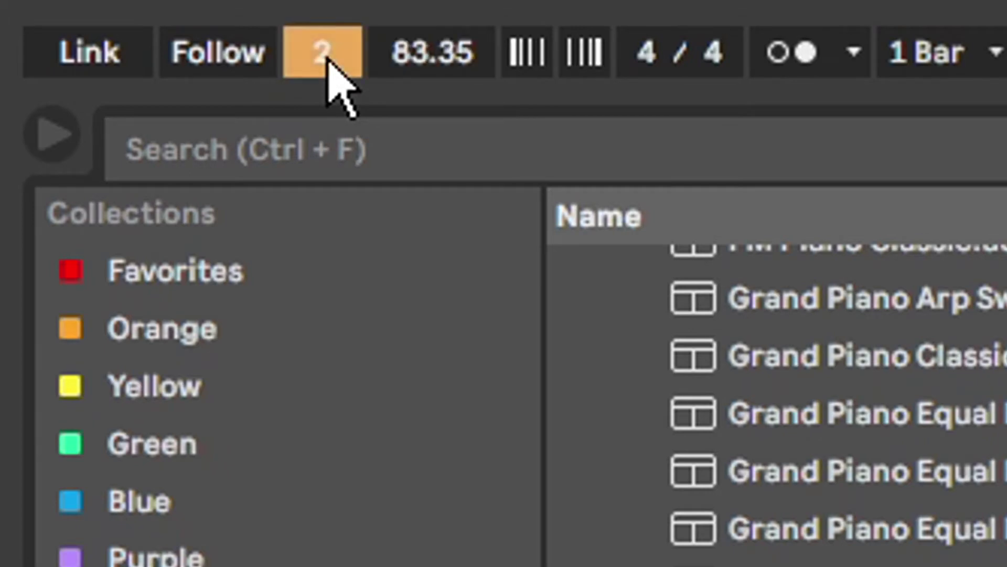
pyautogui.click(327, 60)
pyautogui.click(328, 60)
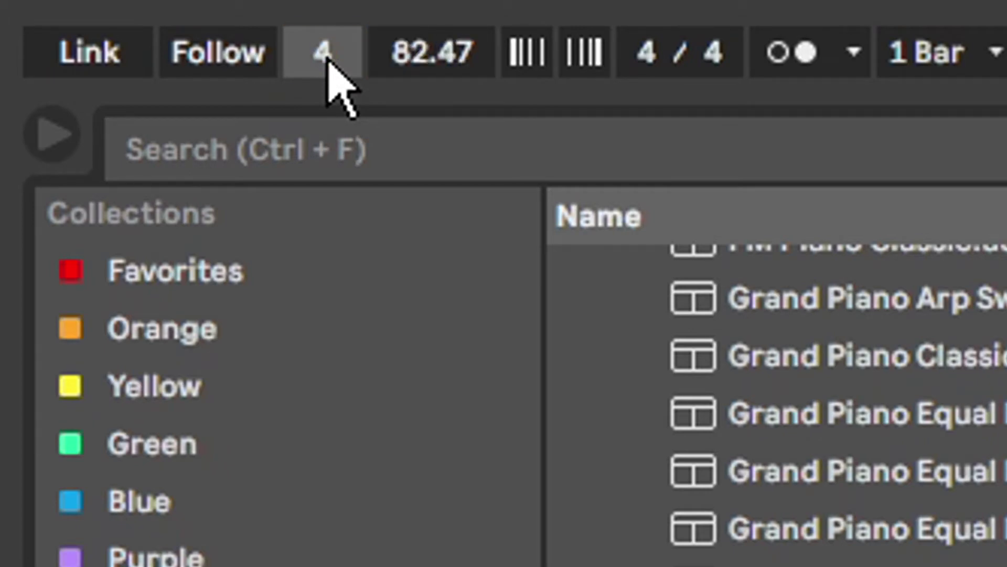
pyautogui.click(328, 60)
pyautogui.click(328, 60)
pyautogui.click(328, 60)
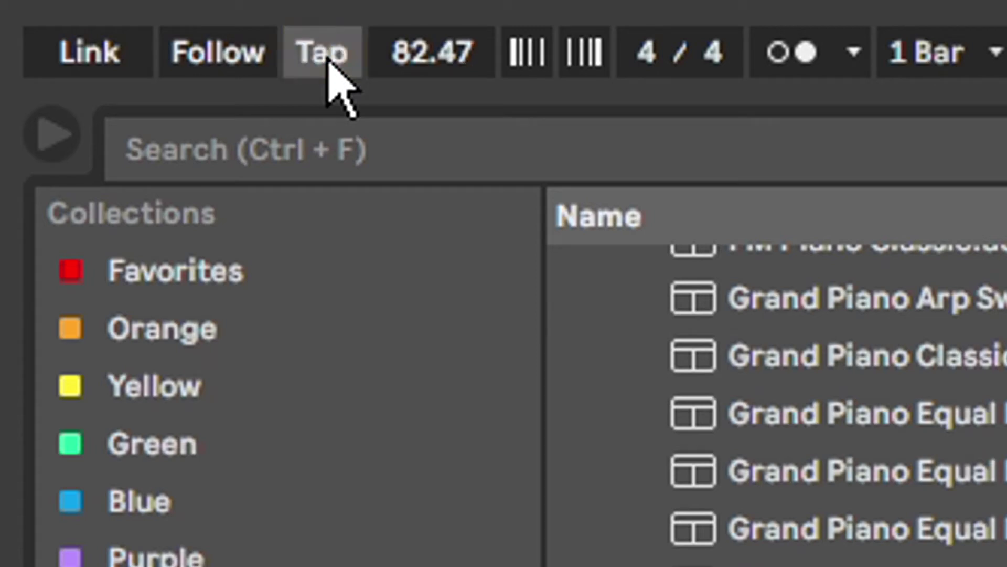
pyautogui.click(382, 50)
pyautogui.write('80')
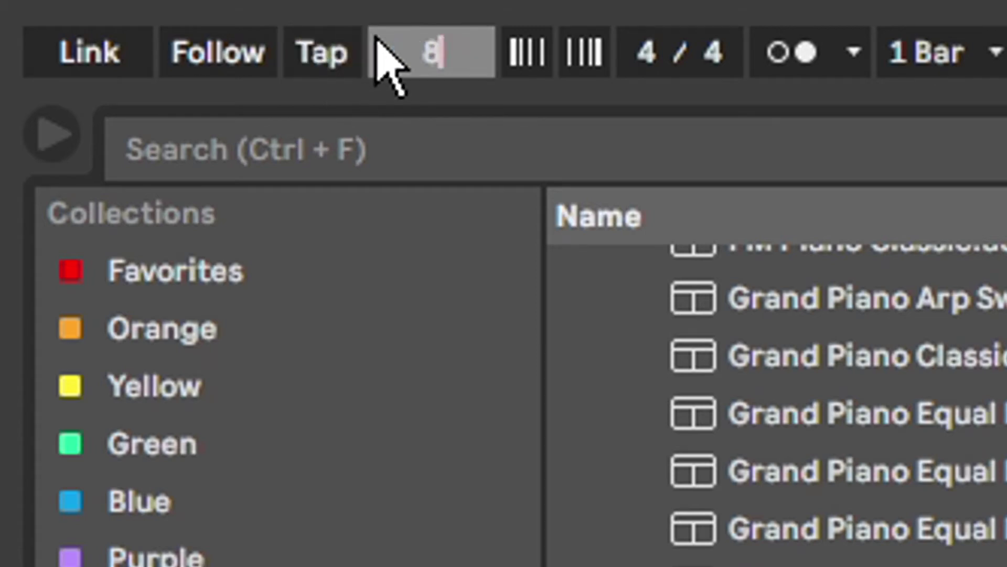
pyautogui.press('Return')
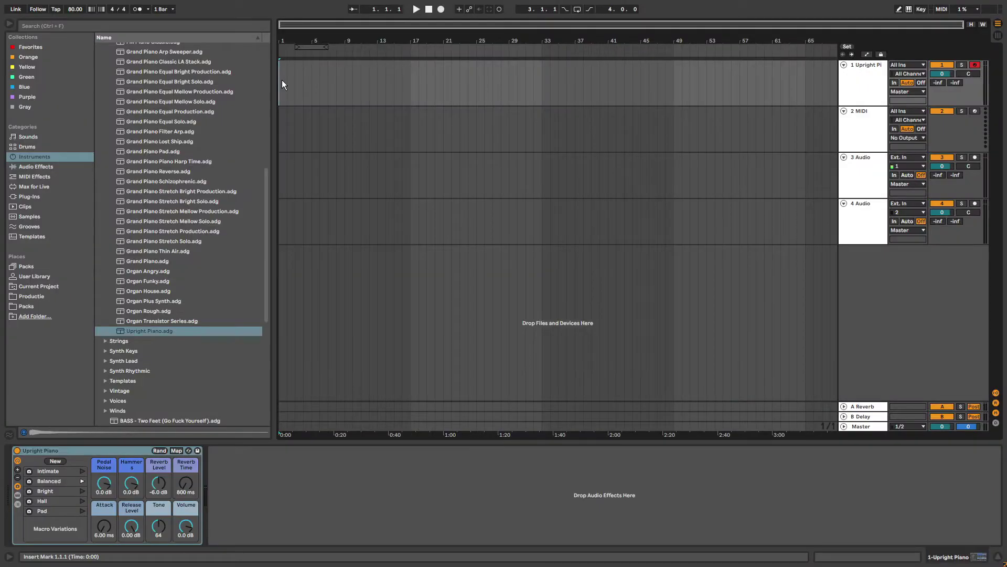
# Step: Record a first piano take from bar 9, then stop and undo it
pyautogui.click(345, 79)
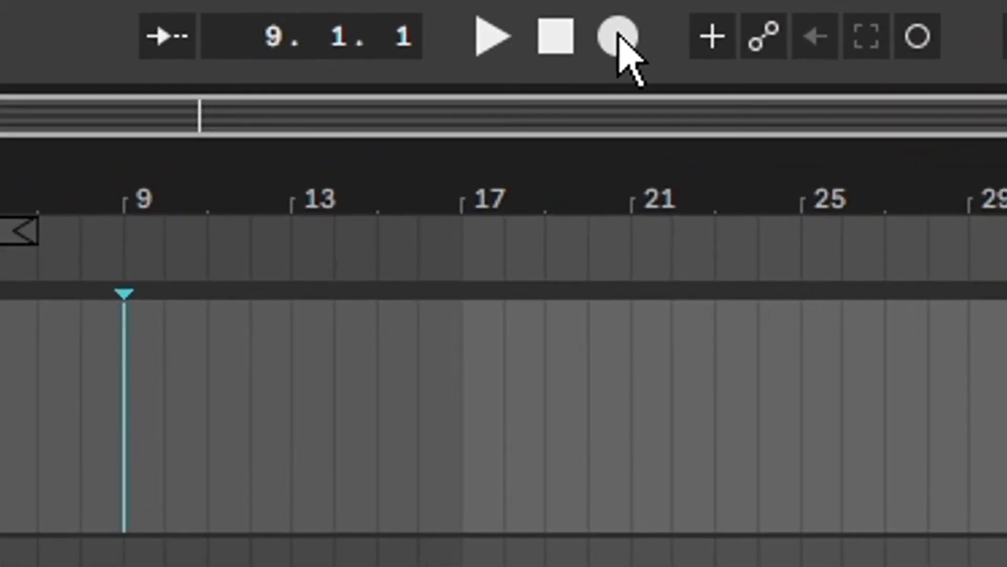
pyautogui.click(619, 37)
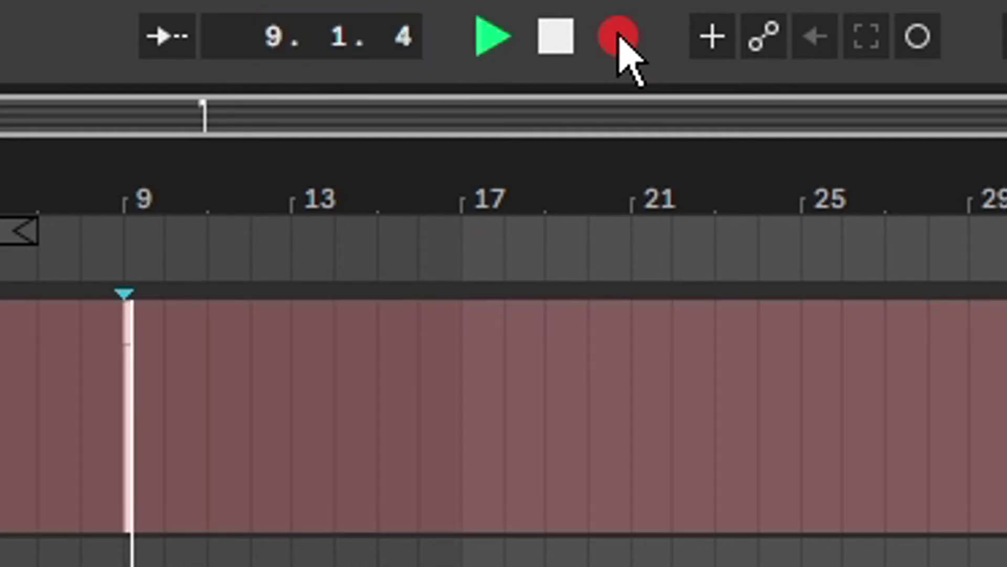
pyautogui.press('+')
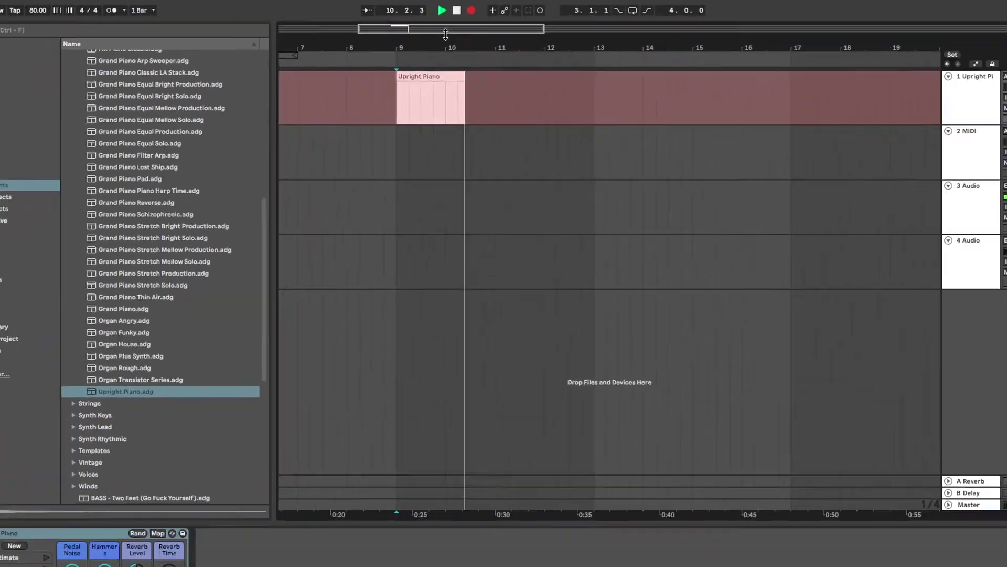
pyautogui.press('space')
pyautogui.hotkey('ctrl', 'z')
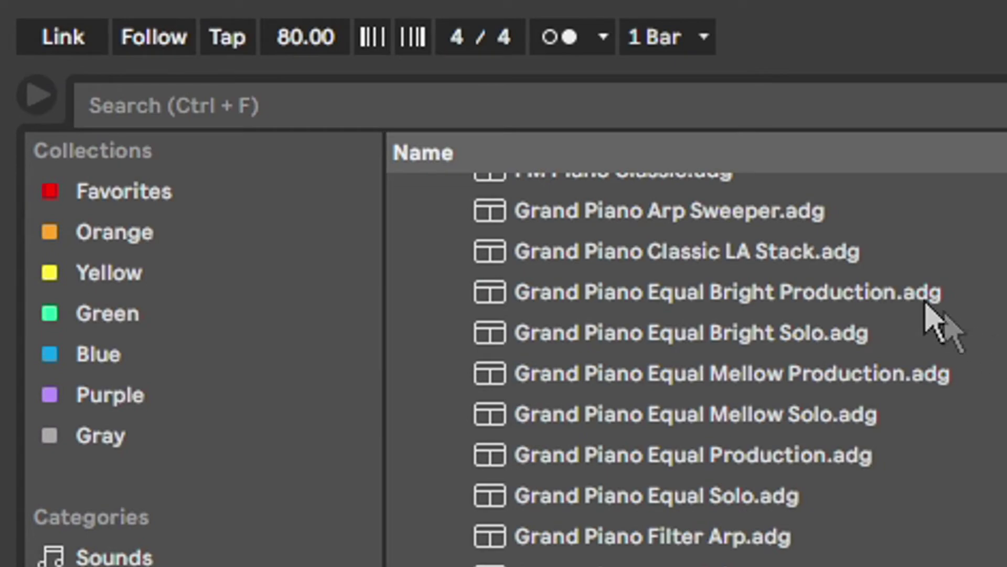
# Step: Enable the metronome and record a new piano clip, Upright Piano 2, from bar 9
pyautogui.click(575, 36)
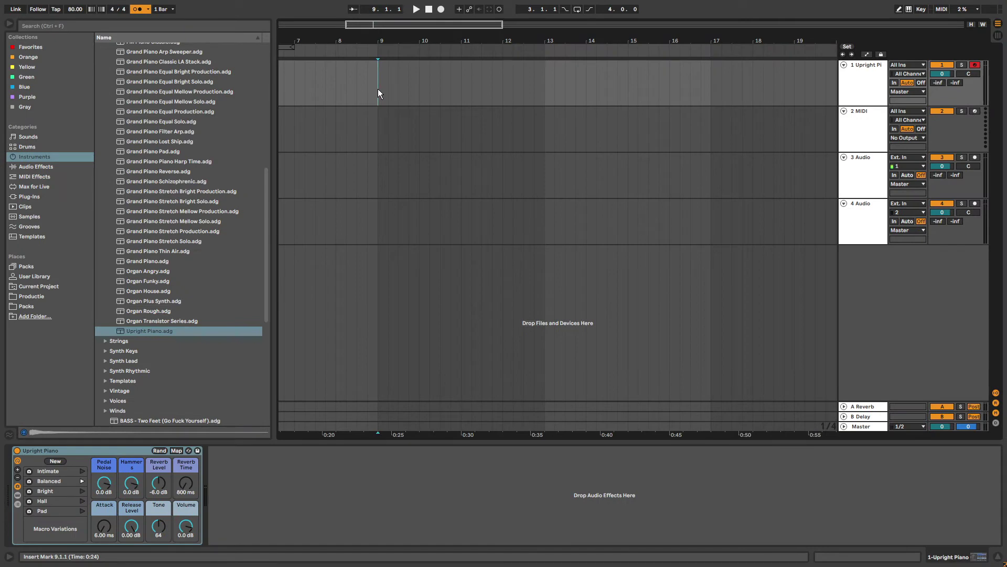
pyautogui.click(443, 10)
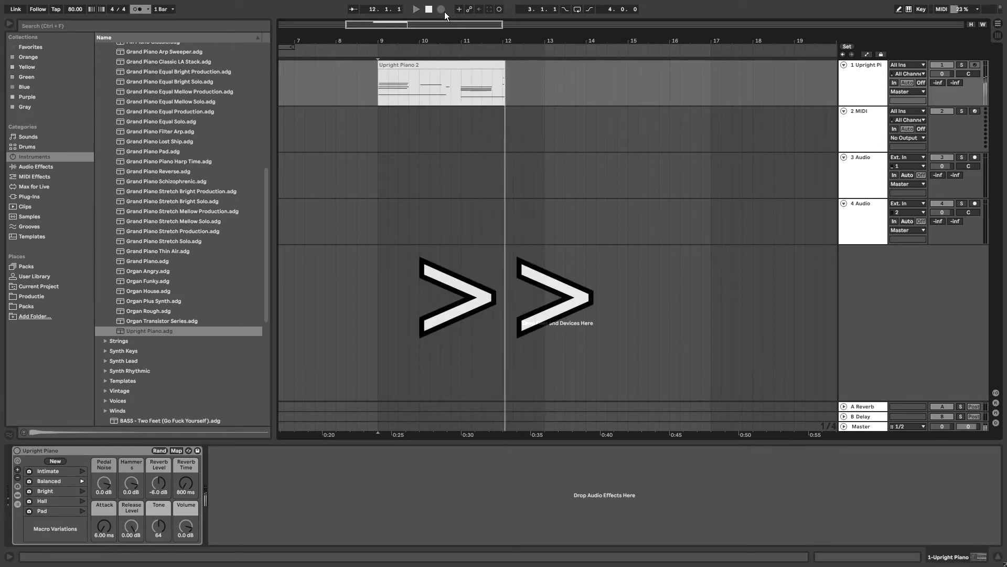
pyautogui.press('space')
pyautogui.click(565, 70)
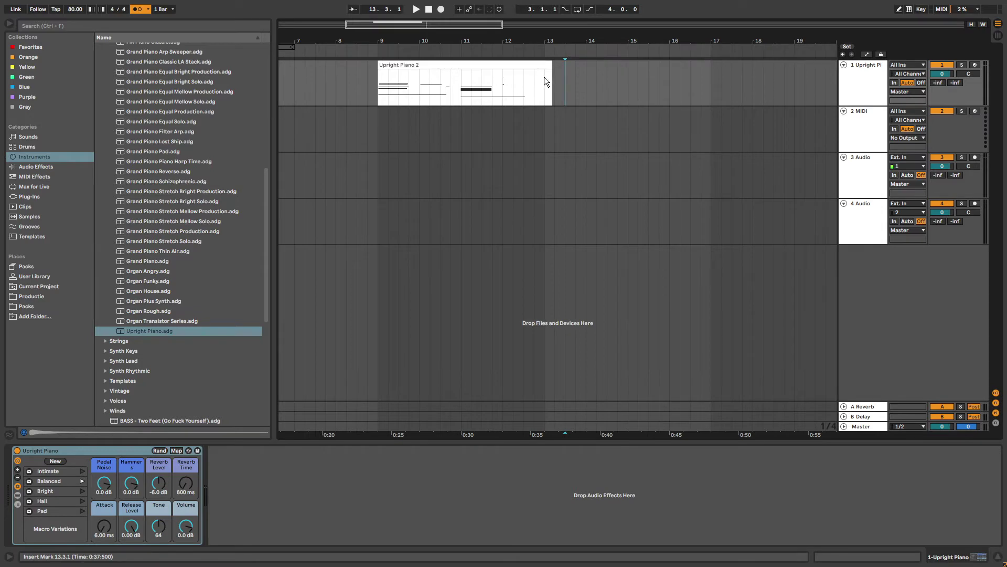
# Step: Select and loop bars 13–17, arm track 1, and loop-record piano takes there
pyautogui.moveTo(544, 79); pyautogui.dragTo(645, 85)
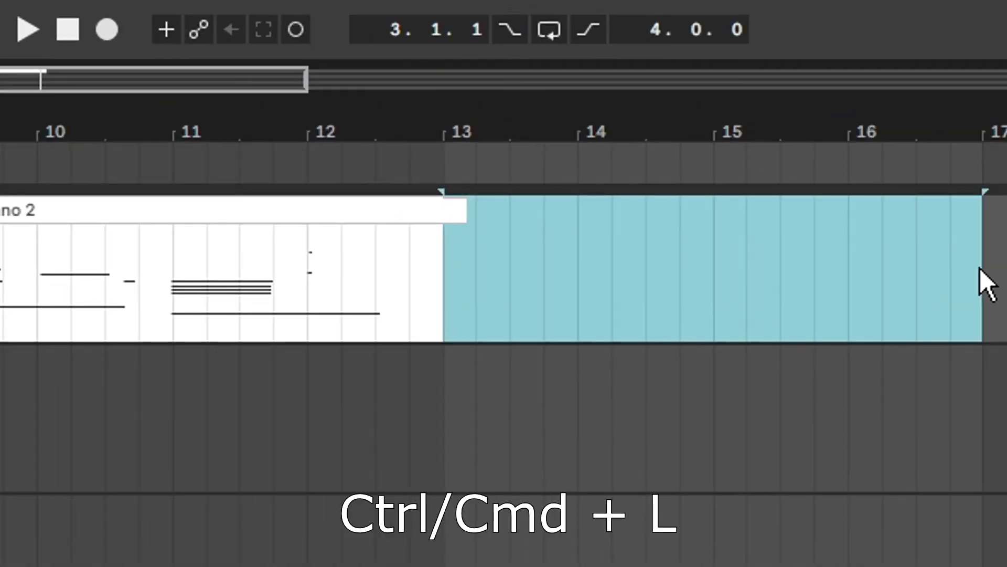
pyautogui.click(545, 31)
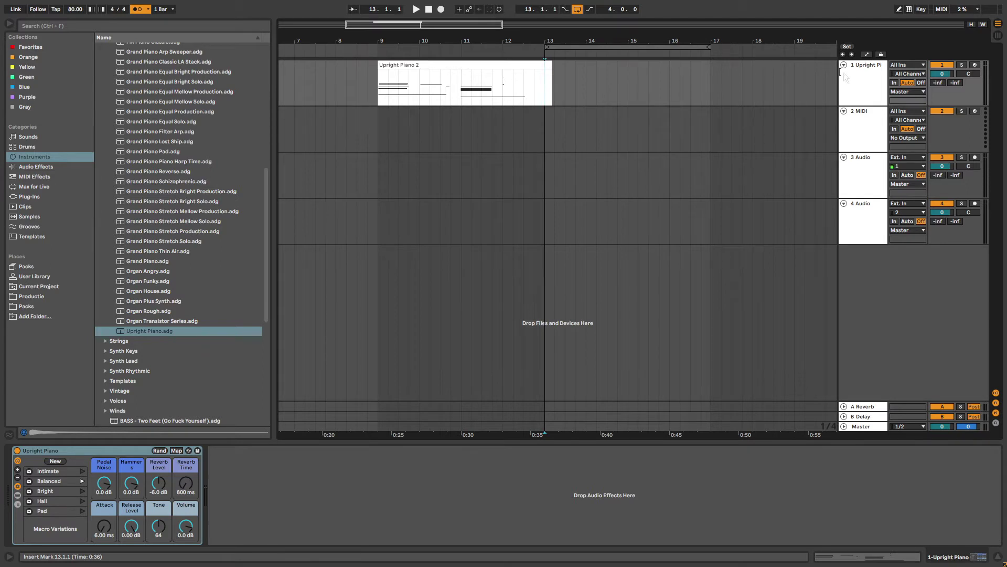
pyautogui.click(975, 65)
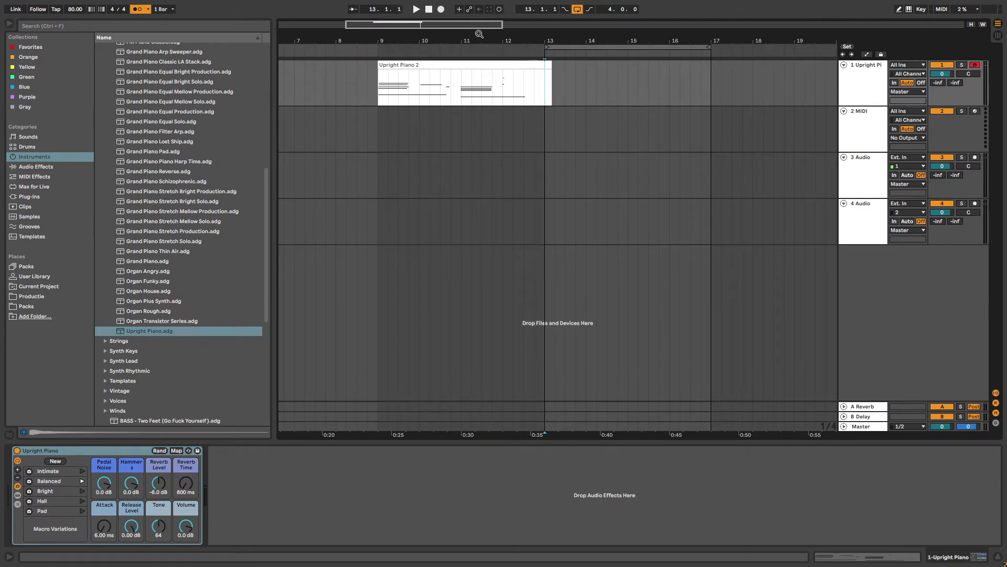
pyautogui.click(439, 9)
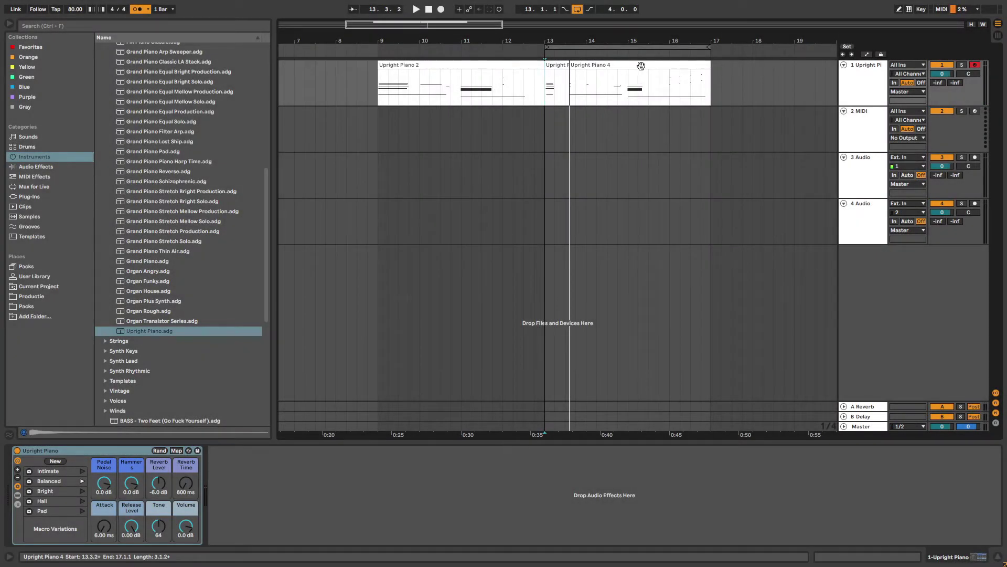
# Step: Show the take lanes, choose Upright Piano 4 for bars 13–17, and fold the lanes away
pyautogui.hotkey('ctrl', 'alt', 'u')
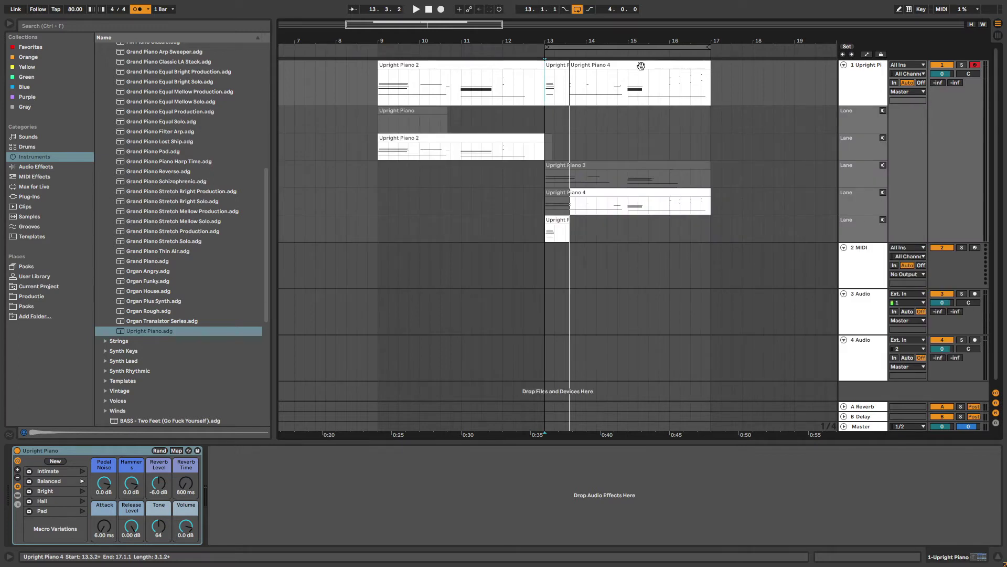
pyautogui.click(635, 166)
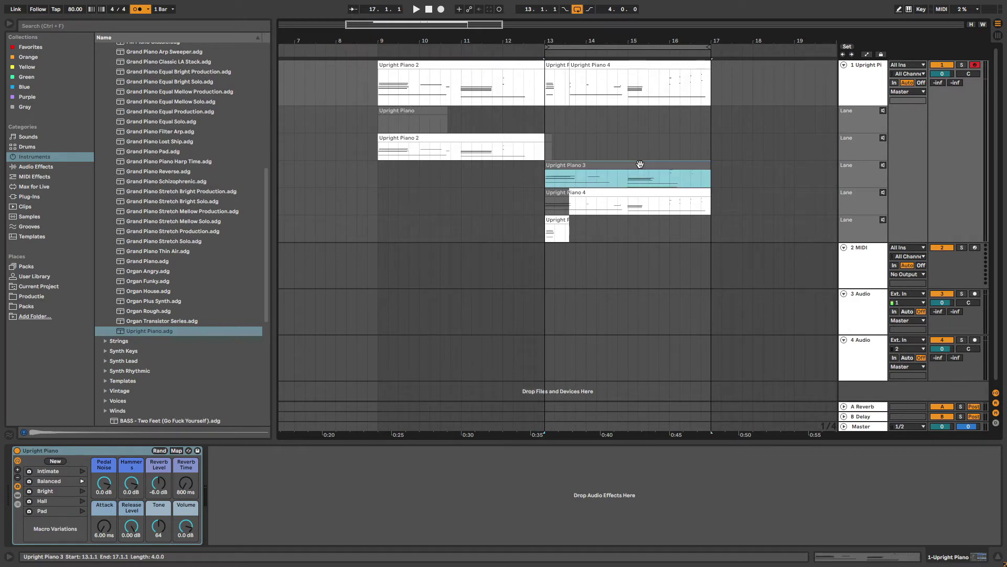
pyautogui.click(590, 191)
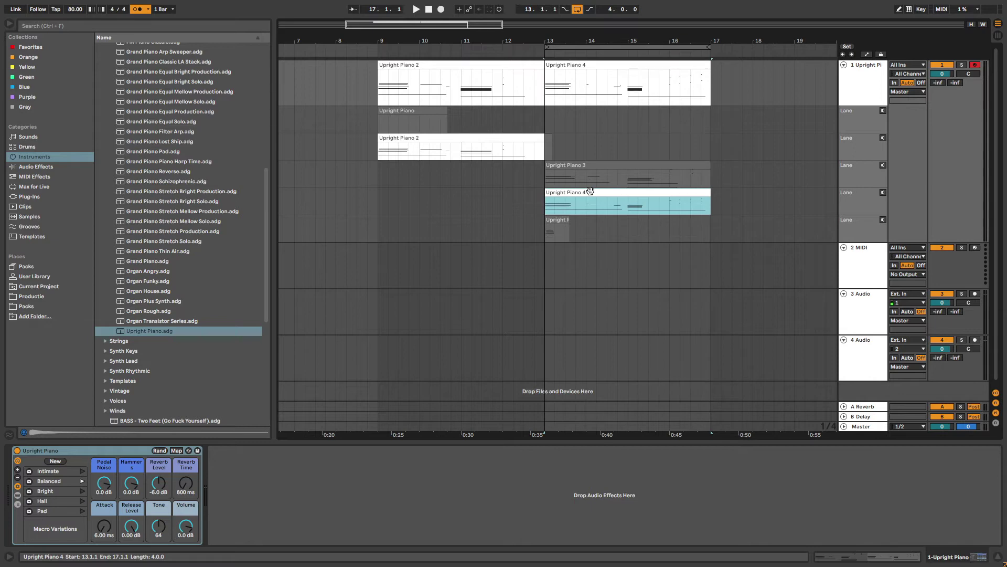
pyautogui.hotkey('ctrl', 'alt', 'u')
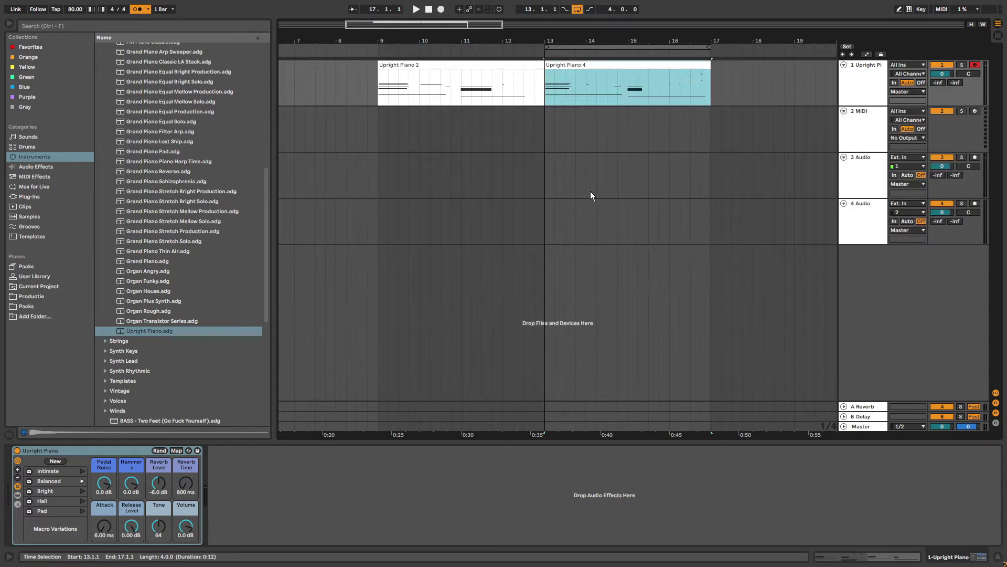
pyautogui.click(741, 85)
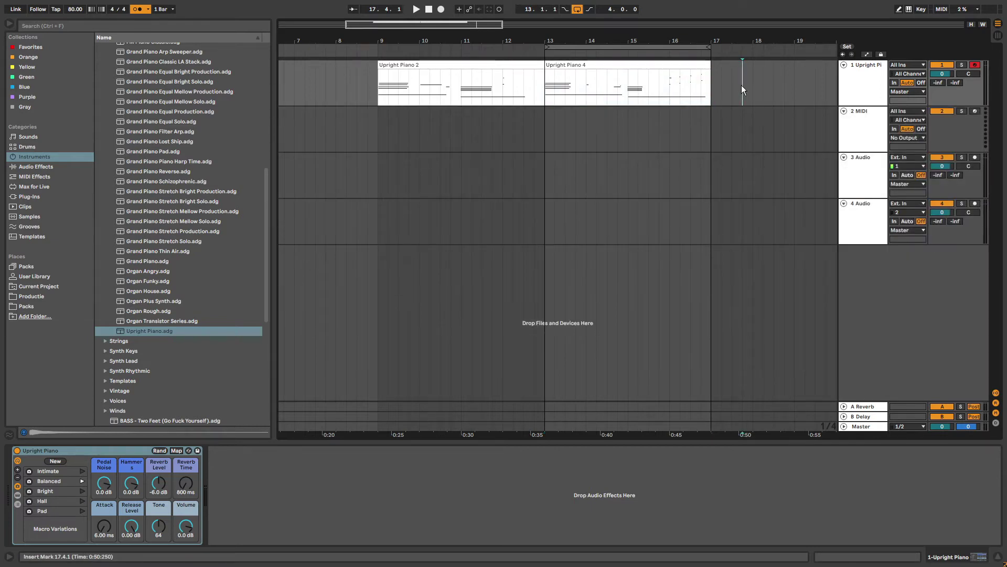
# Step: Delete the unused MIDI track and the extra 3 Audio track
pyautogui.click(861, 141)
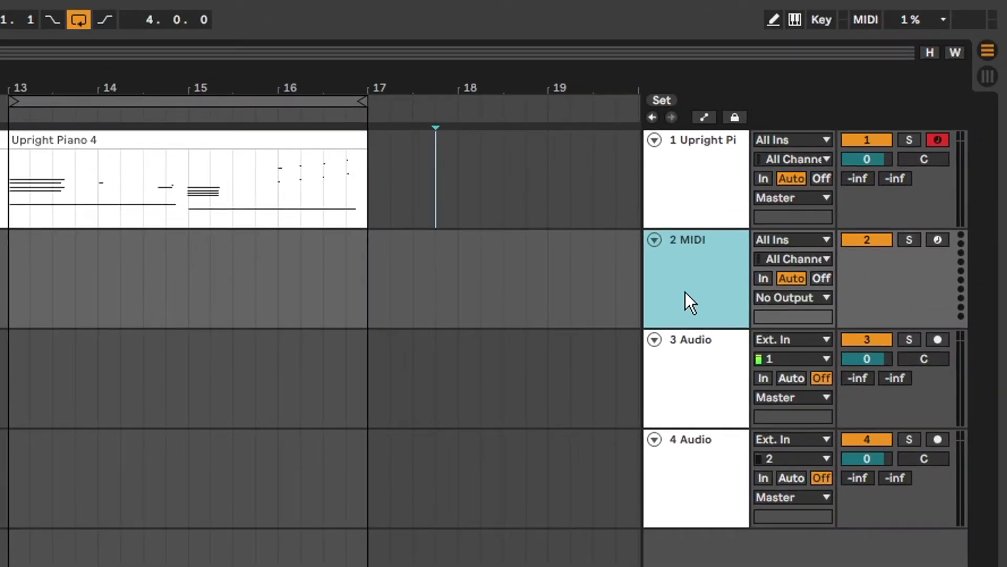
pyautogui.press('Delete')
pyautogui.click(686, 382)
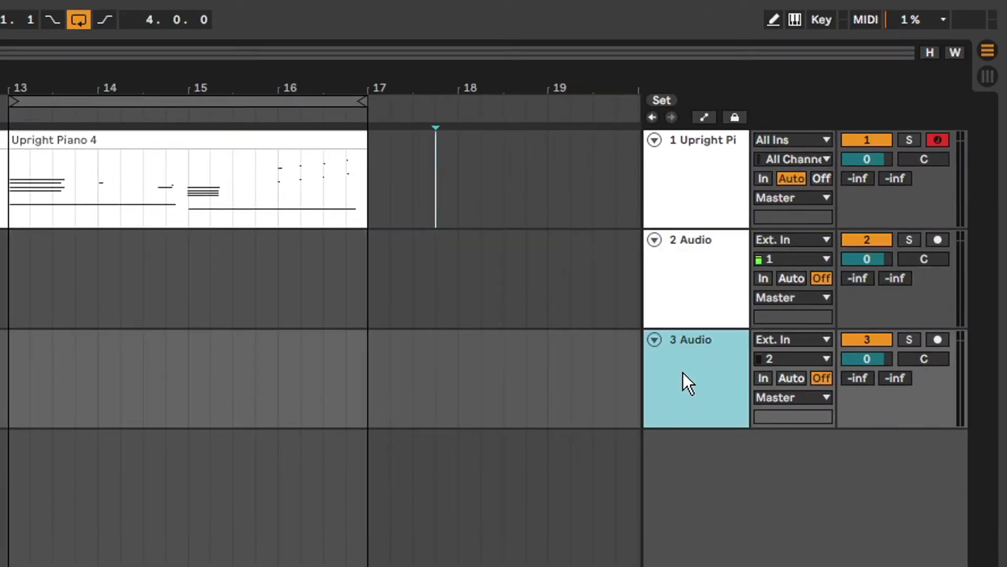
pyautogui.press('Delete')
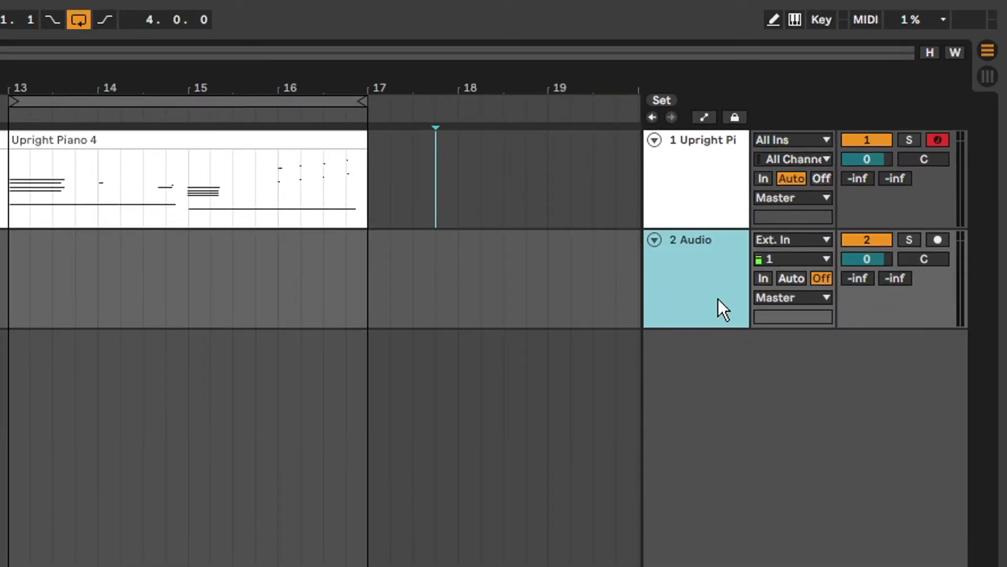
pyautogui.click(7, 254)
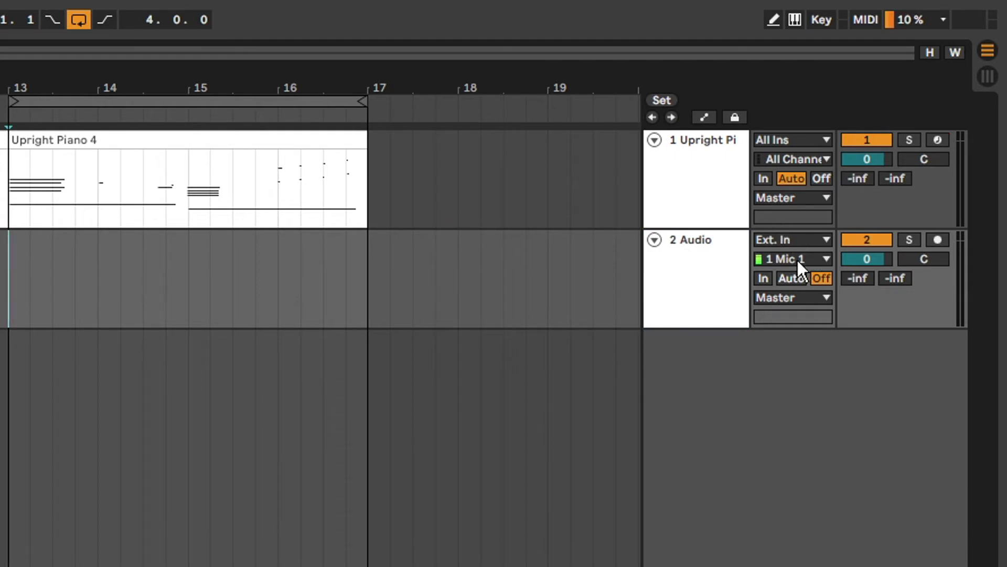
# Step: Set the Audio track's input to 3/4 FP90 and arm it for recording
pyautogui.click(816, 260)
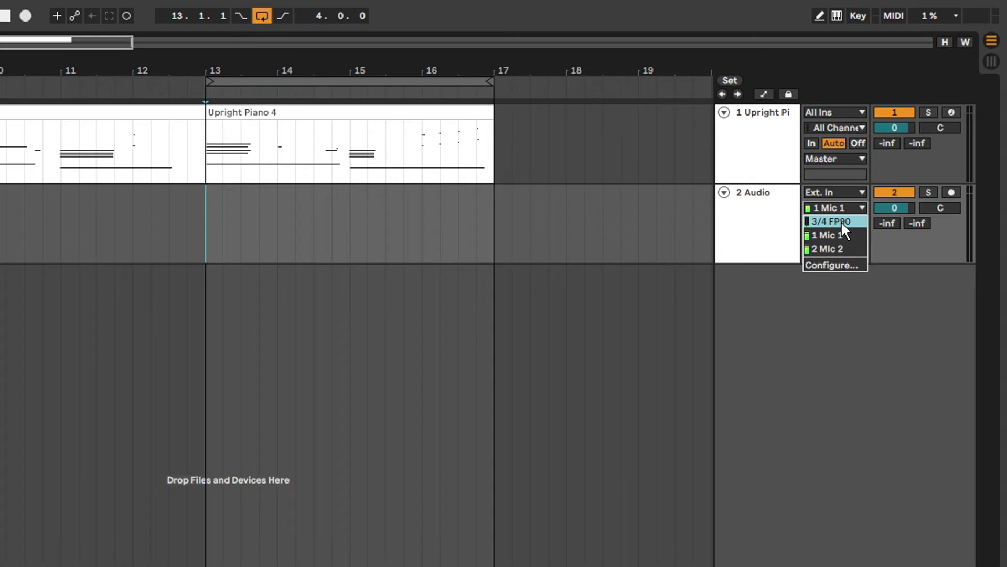
pyautogui.click(841, 222)
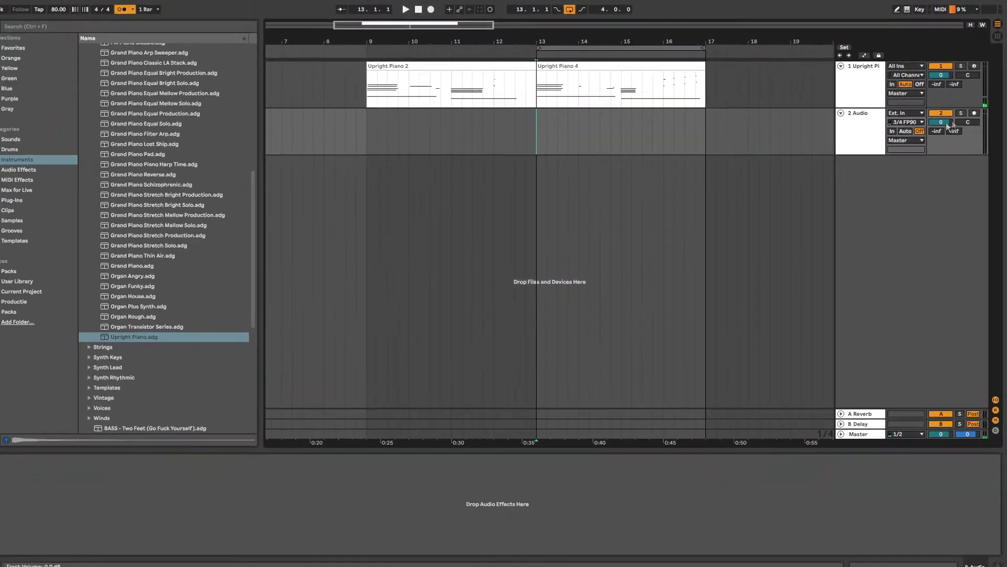
pyautogui.click(975, 110)
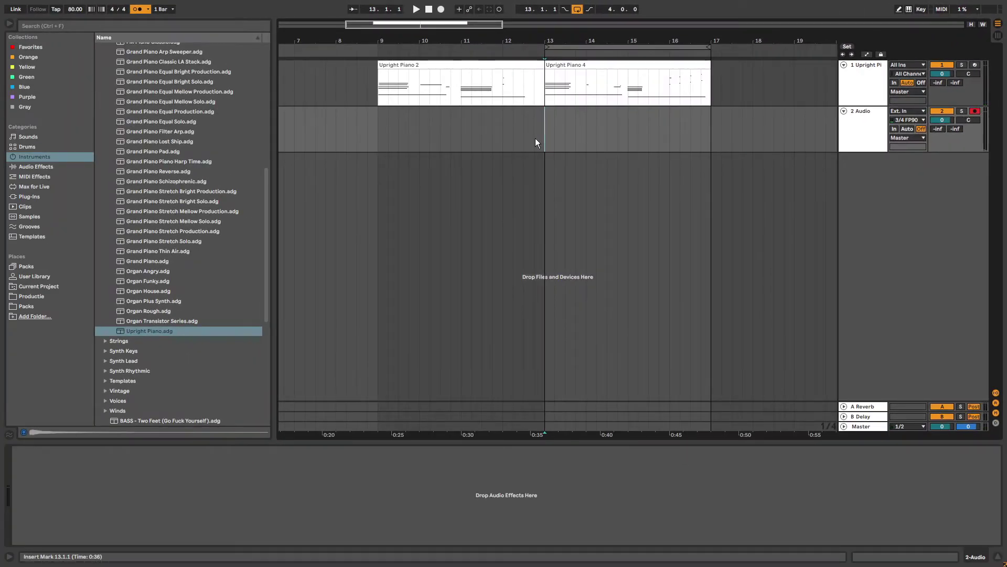
# Step: Record the Audio 2 clip on the 2 Audio track across bars 13–17
pyautogui.click(443, 10)
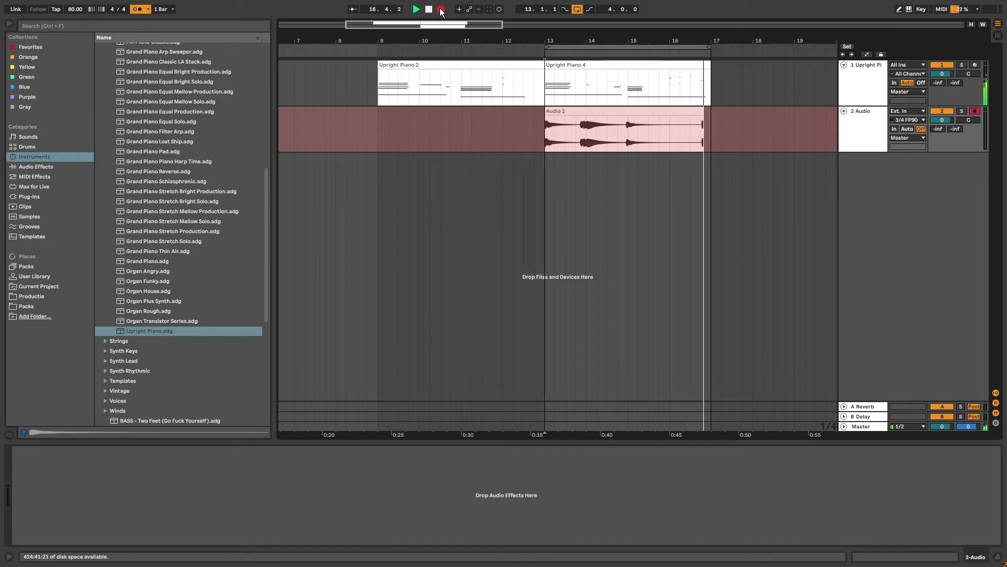
pyautogui.press('space')
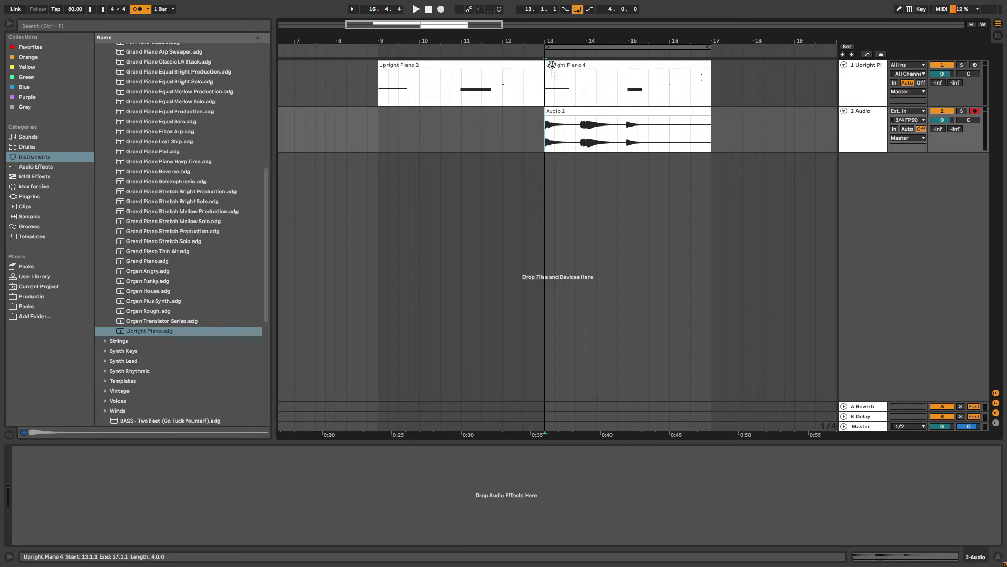
# Step: Play the arrangement from bar 13, then open Upright Piano 4 in the note editor
pyautogui.click(545, 96)
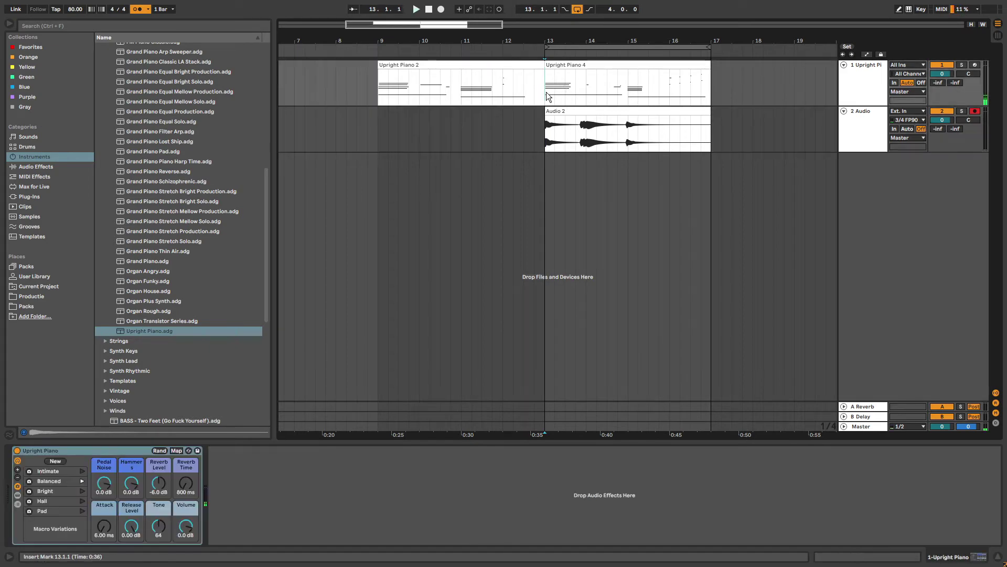
pyautogui.press('space')
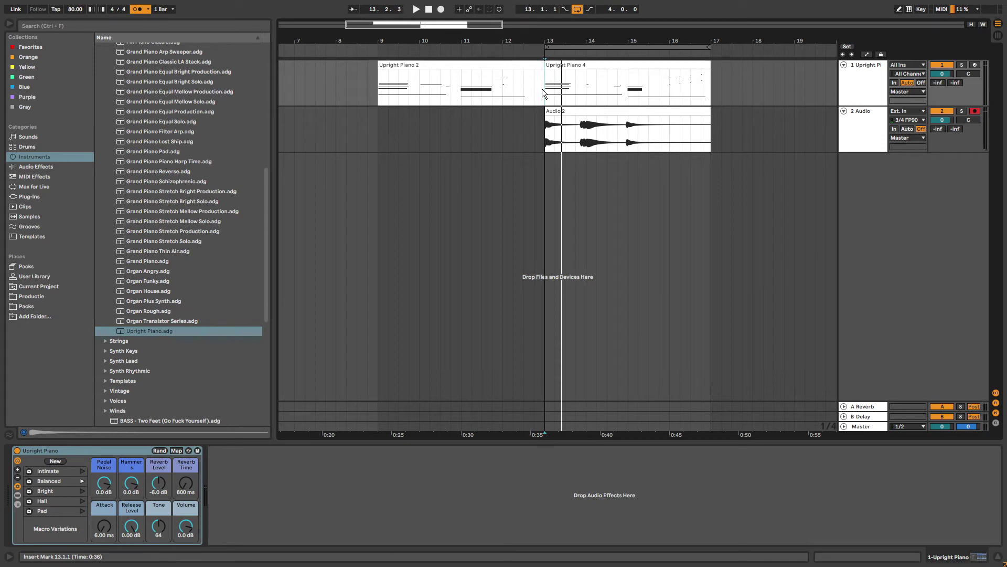
pyautogui.doubleClick(567, 67)
pyautogui.scroll(-3, 284, 310)
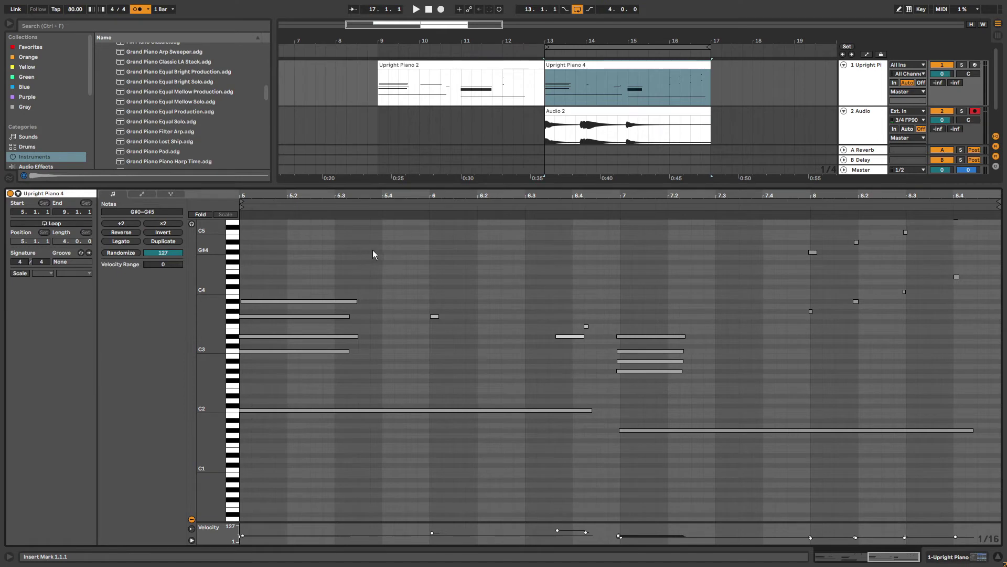
pyautogui.hscroll(-6, 373, 253)
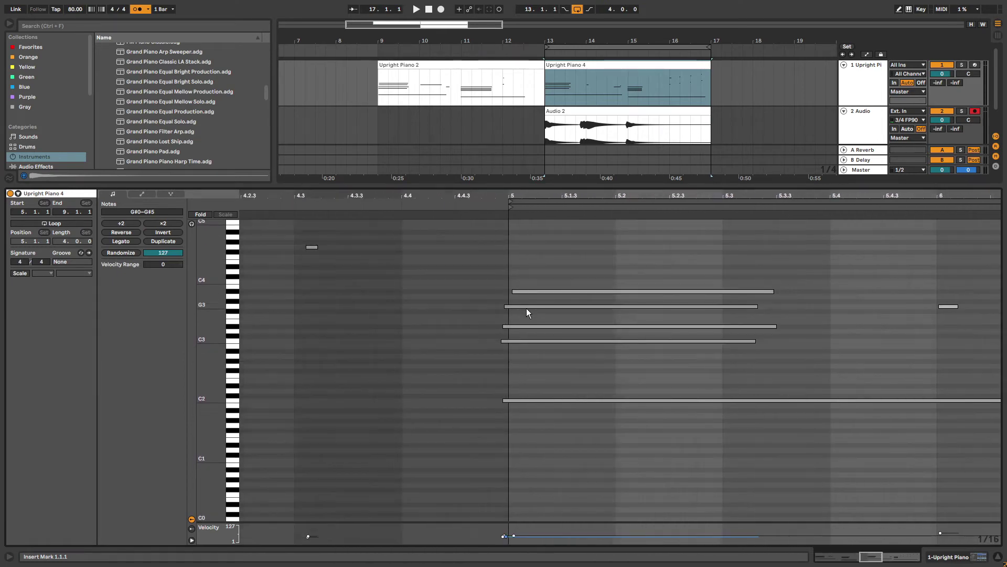
pyautogui.scroll(5, 526, 307)
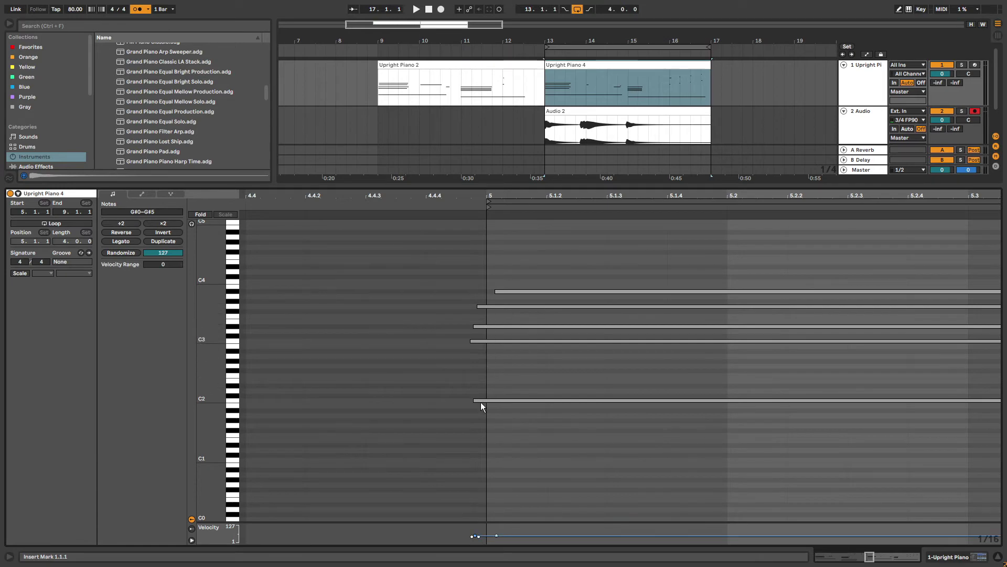
# Step: Move the start of the chord notes that begin just before bar 5 onto bar 5
pyautogui.click(453, 294)
pyautogui.moveTo(448, 242); pyautogui.dragTo(480, 429)
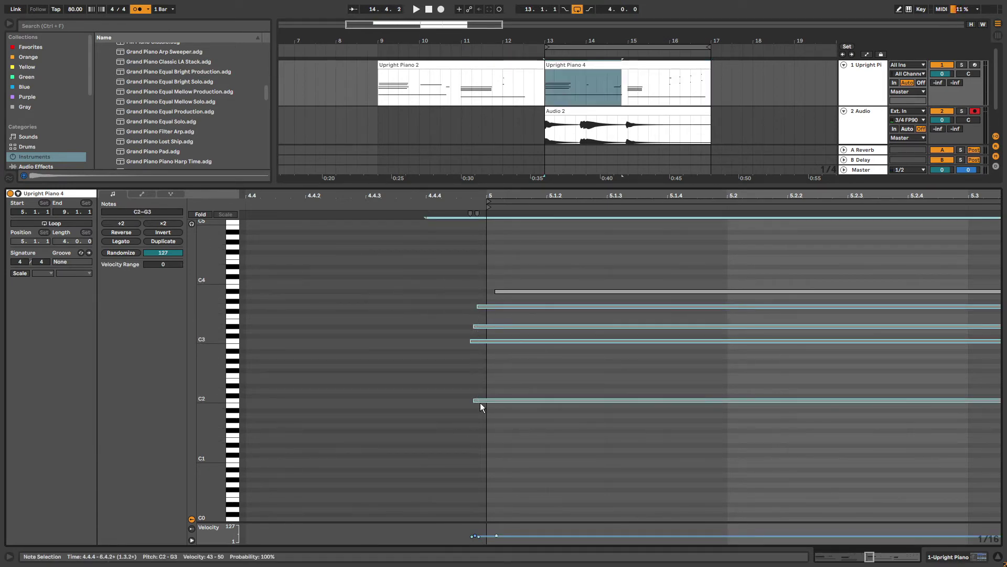
pyautogui.moveTo(480, 402); pyautogui.dragTo(499, 401)
pyautogui.click(607, 231)
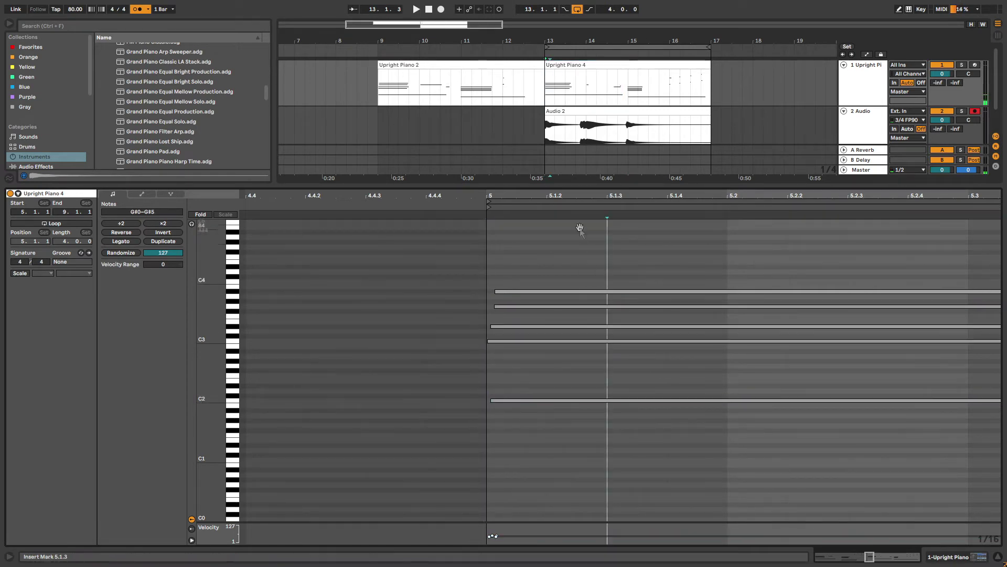
# Step: Hide the clip detail view and play Upright Piano 4 from bar 13
pyautogui.hotkey('ctrl', 'alt', 'l')
pyautogui.click(568, 67)
pyautogui.press('space')
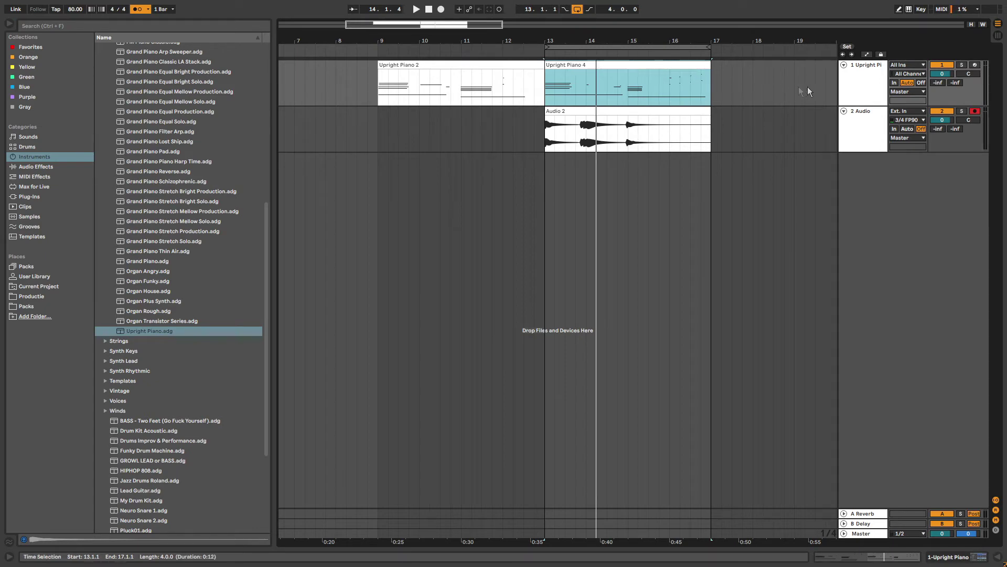
# Step: With the Audio track selected, browse to the Saturator presets under Audio Effects > Drive & Color
pyautogui.click(854, 126)
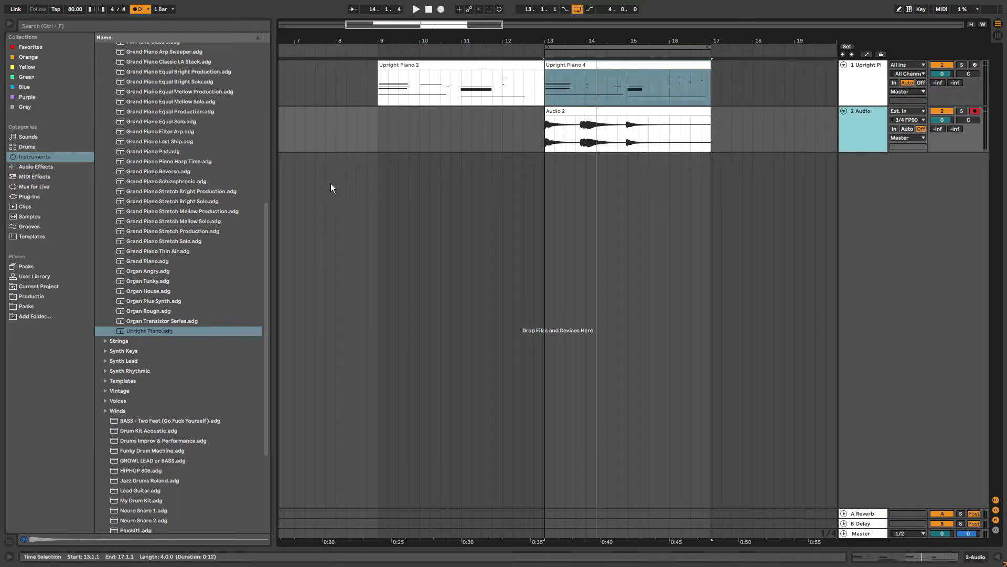
pyautogui.click(32, 166)
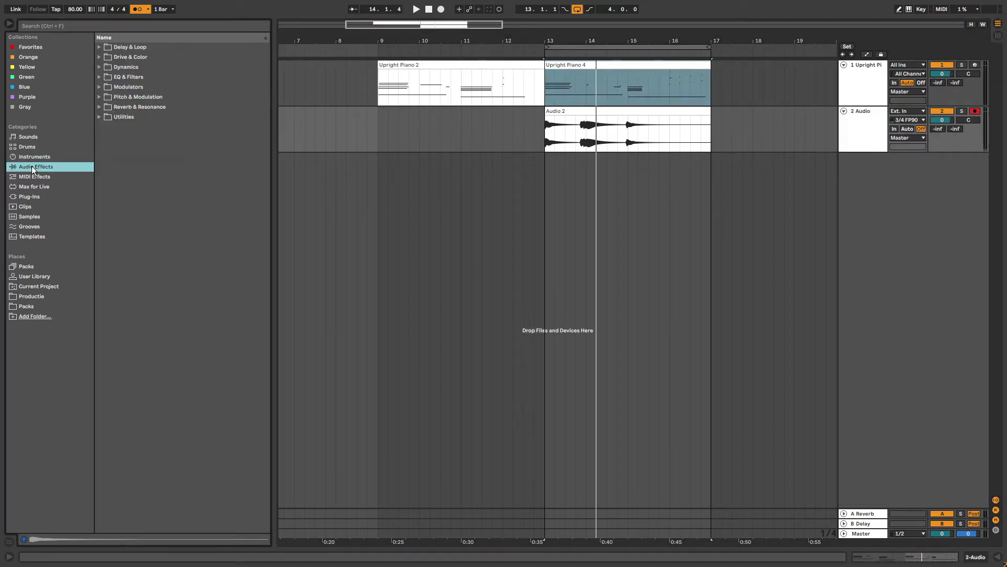
pyautogui.click(118, 56)
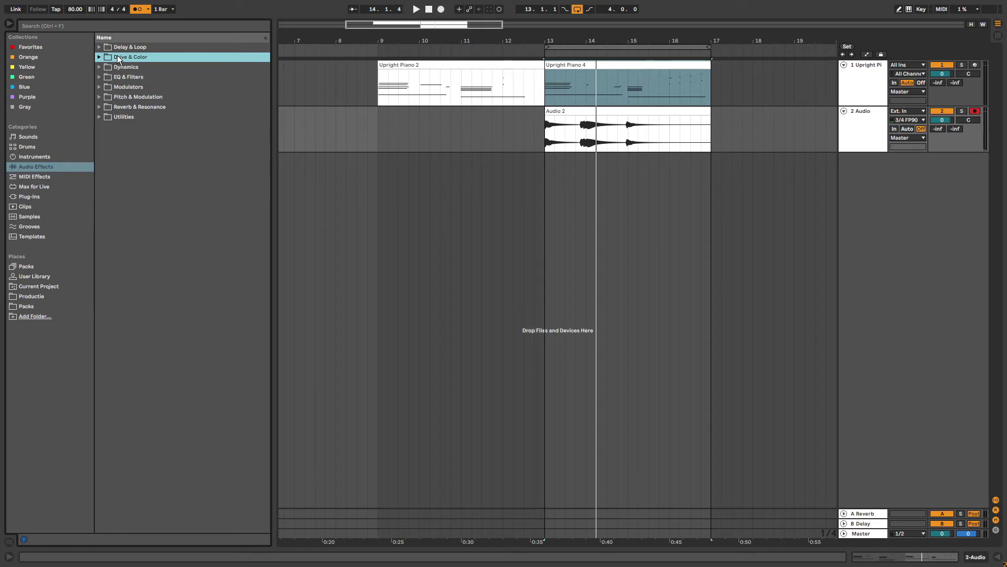
pyautogui.press('Down')
pyautogui.press('Down')
pyautogui.press('Down')
pyautogui.press('Down')
pyautogui.press('Down')
pyautogui.press('Down')
pyautogui.press('Down')
pyautogui.press('Down')
pyautogui.press('Down')
pyautogui.press('Down')
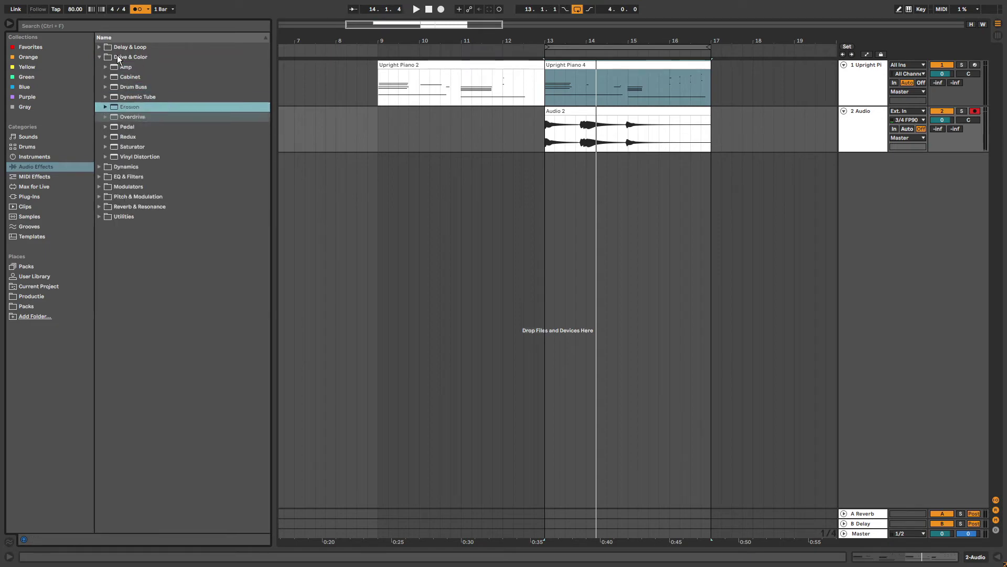
pyautogui.press('Up')
pyautogui.press('Right')
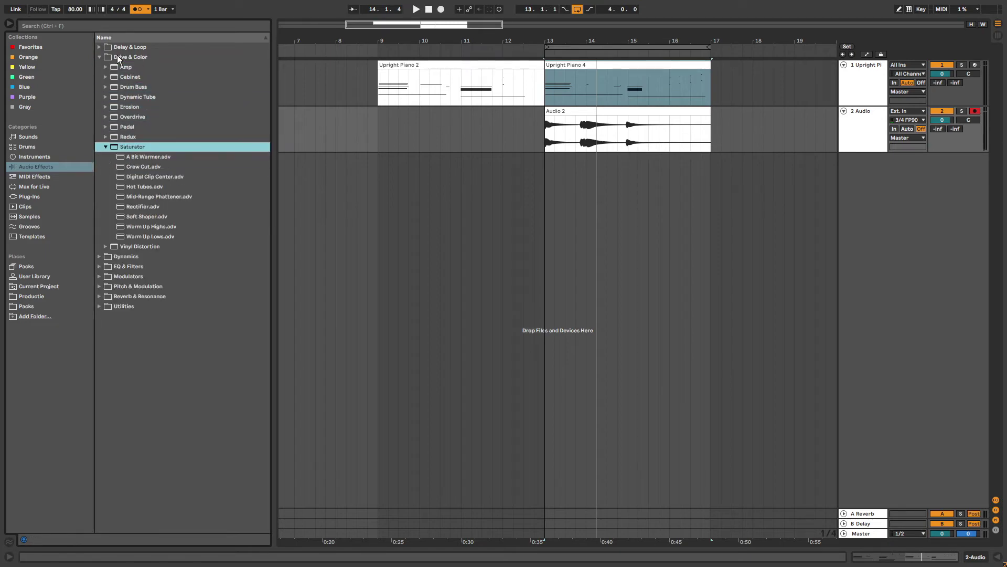
# Step: Apply the A Bit Warmer preset to the Audio 2 track and play it back
pyautogui.moveTo(133, 157); pyautogui.dragTo(145, 158)
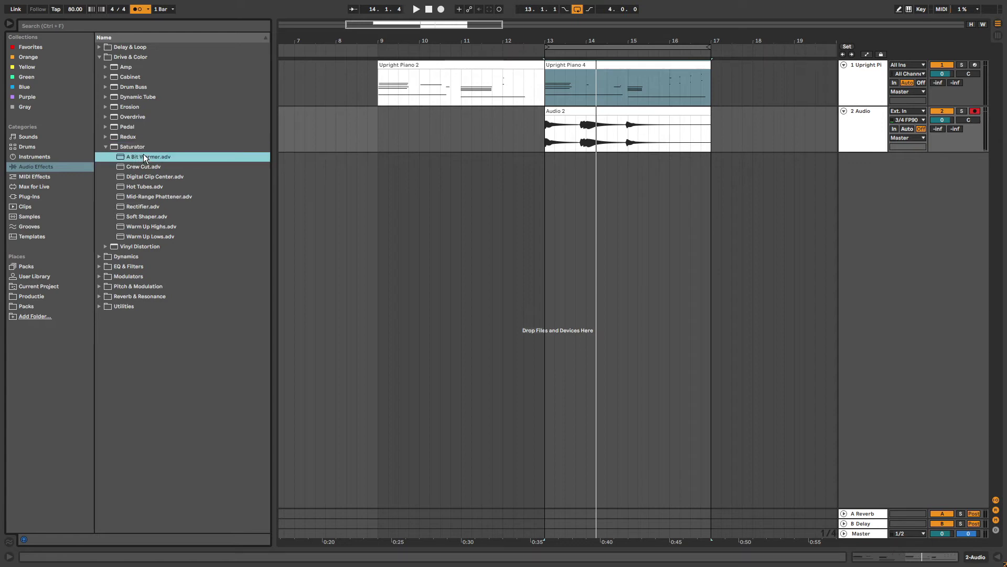
pyautogui.moveTo(514, 150); pyautogui.dragTo(671, 134)
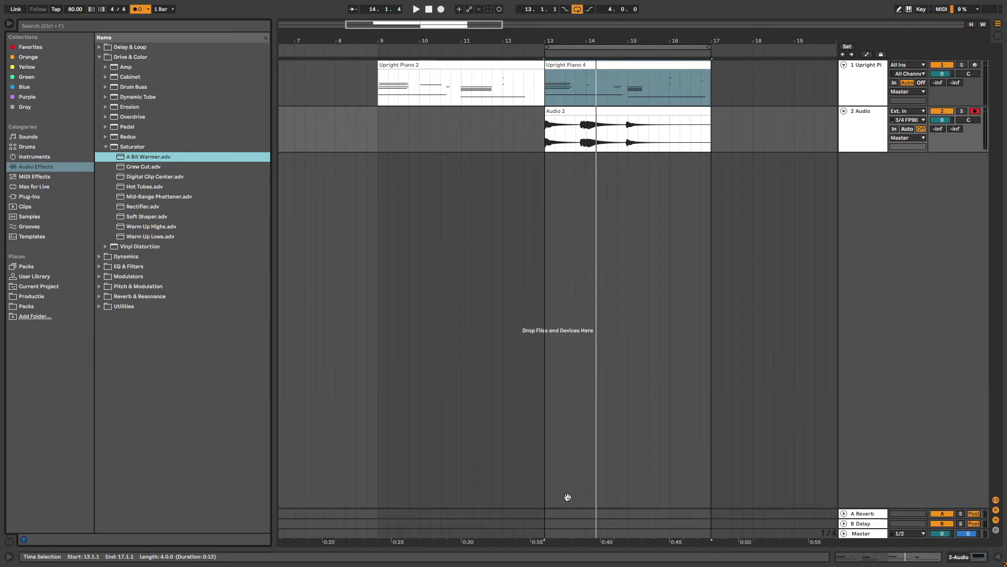
pyautogui.click(581, 114)
pyautogui.press('space')
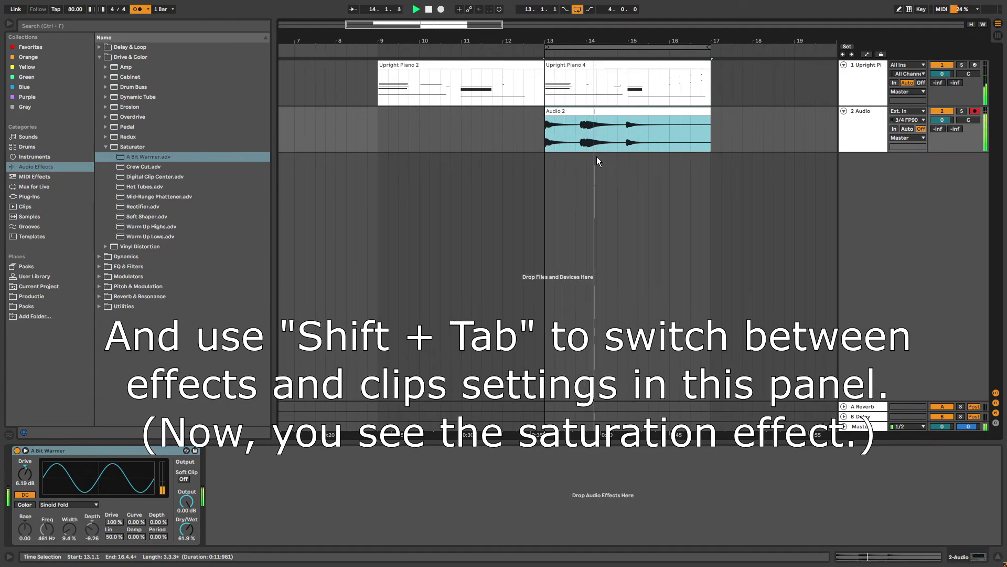
pyautogui.press('space')
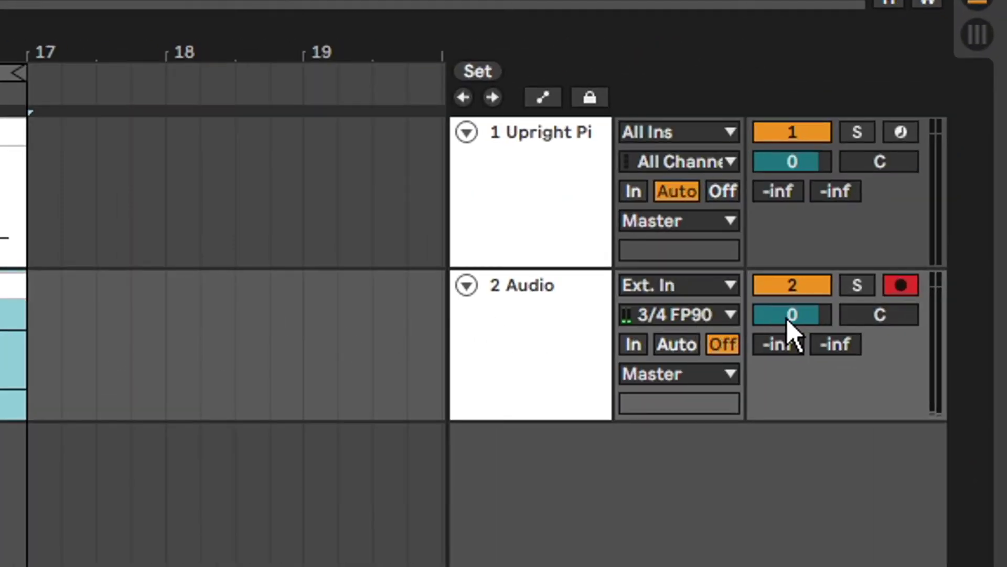
# Step: Lower the Audio track's mixer volume to -5.4 dB and play the Audio 2 clip
pyautogui.moveTo(783, 315); pyautogui.dragTo(783, 353)
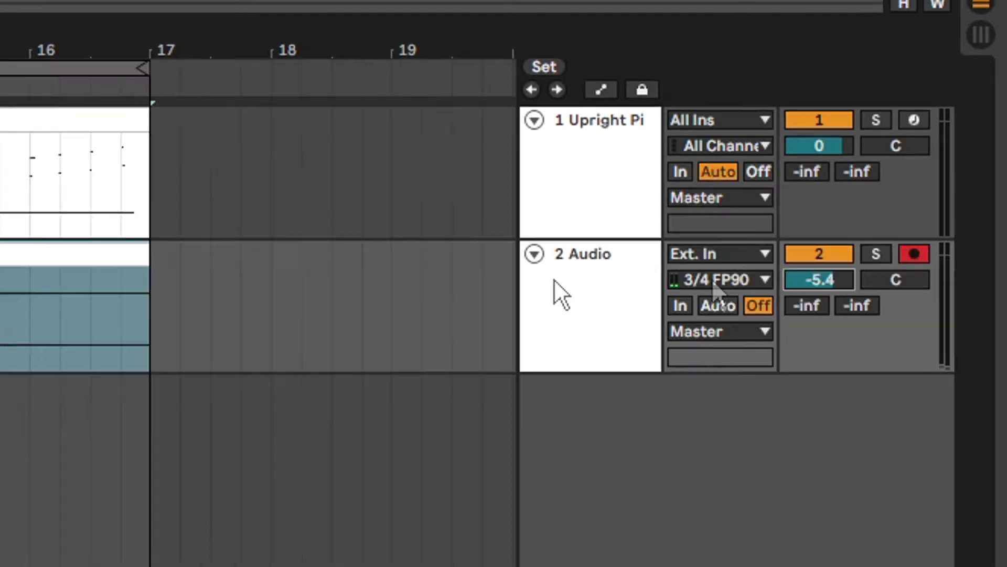
pyautogui.click(659, 113)
pyautogui.press('space')
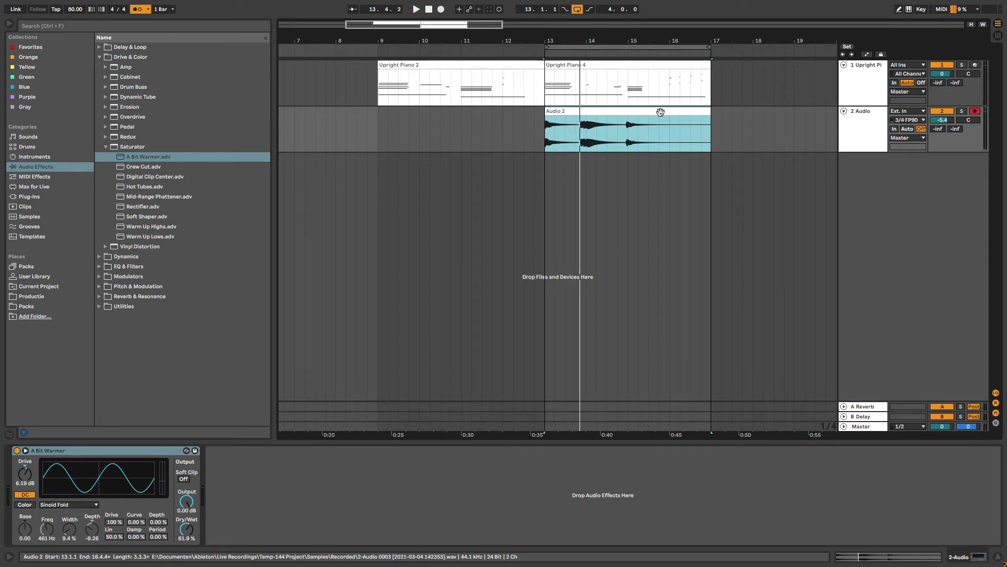
pyautogui.click(109, 266)
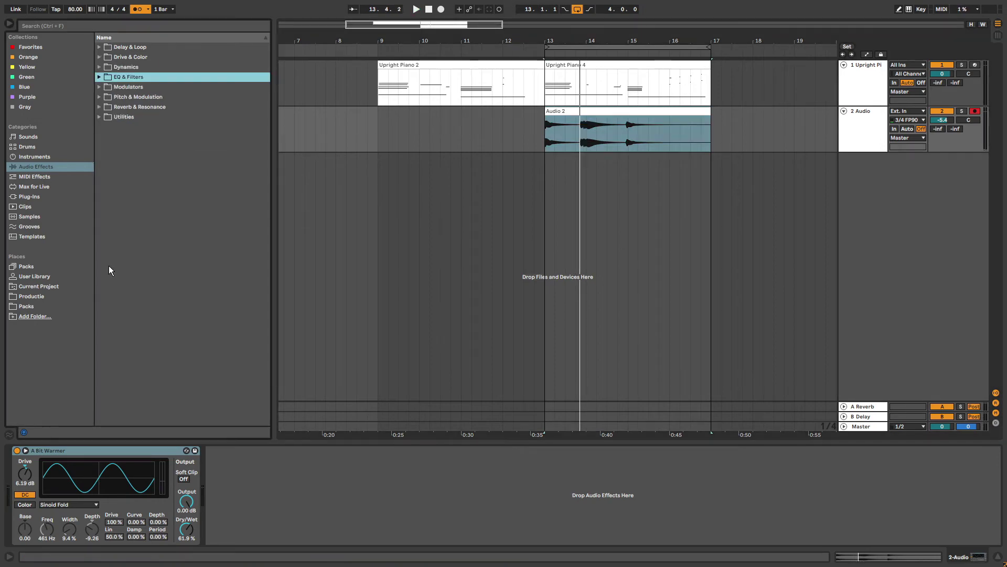
# Step: Search the browser for 'eq' and add EQ Eight after A Bit Warmer on the Audio track
pyautogui.click(314, 134)
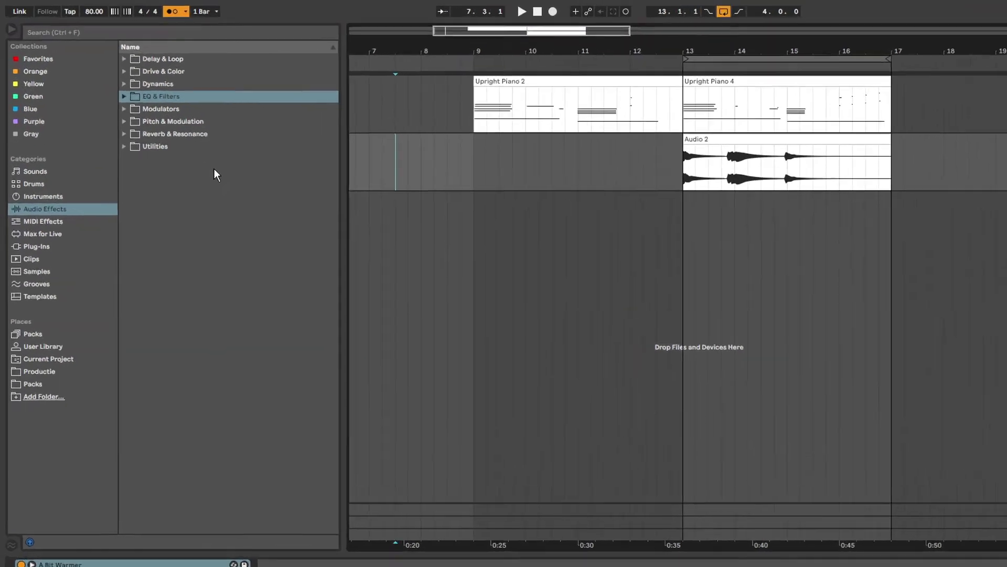
pyautogui.hotkey('ctrl', 'f')
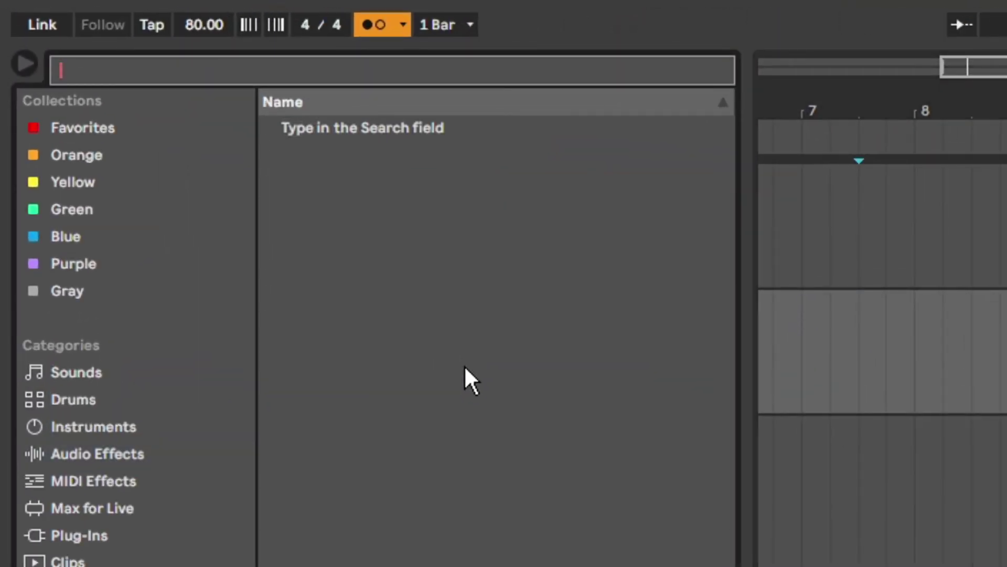
pyautogui.write('eq')
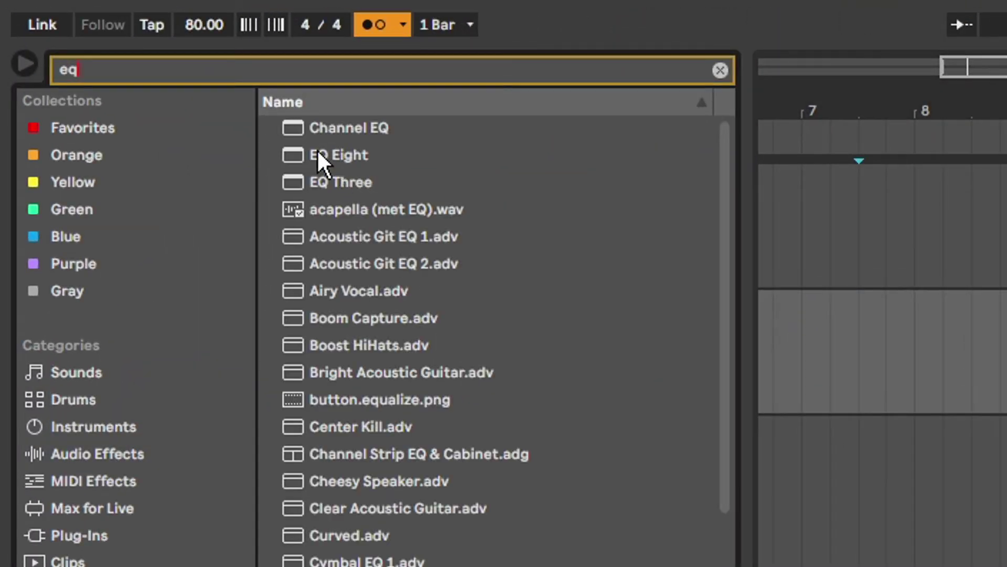
pyautogui.moveTo(319, 152); pyautogui.dragTo(645, 566)
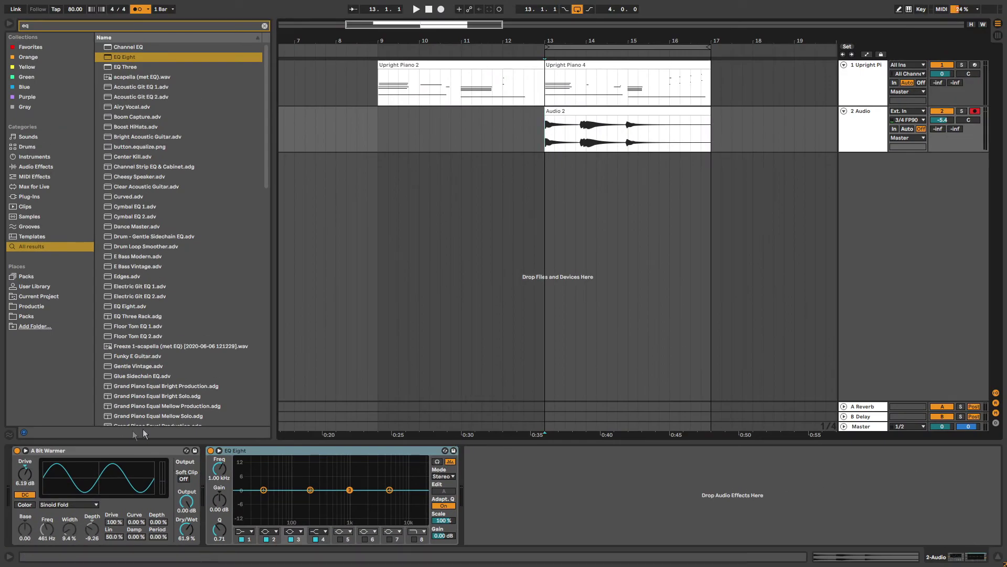
# Step: Drag EQ Eight to the left of A Bit Warmer in the Audio track's device chain
pyautogui.click(164, 458)
pyautogui.click(290, 451)
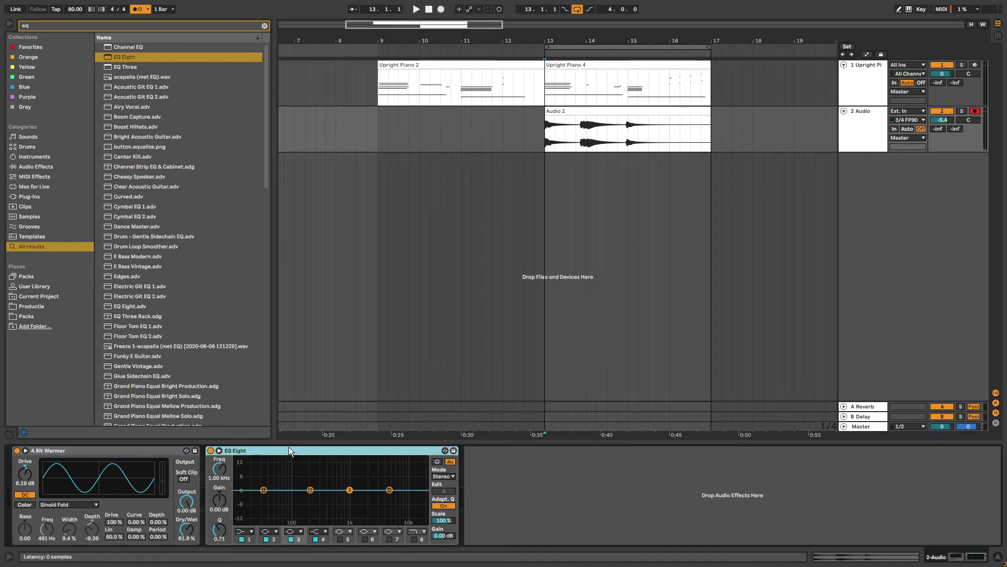
pyautogui.click(150, 447)
pyautogui.click(287, 449)
pyautogui.moveTo(341, 454); pyautogui.dragTo(29, 469)
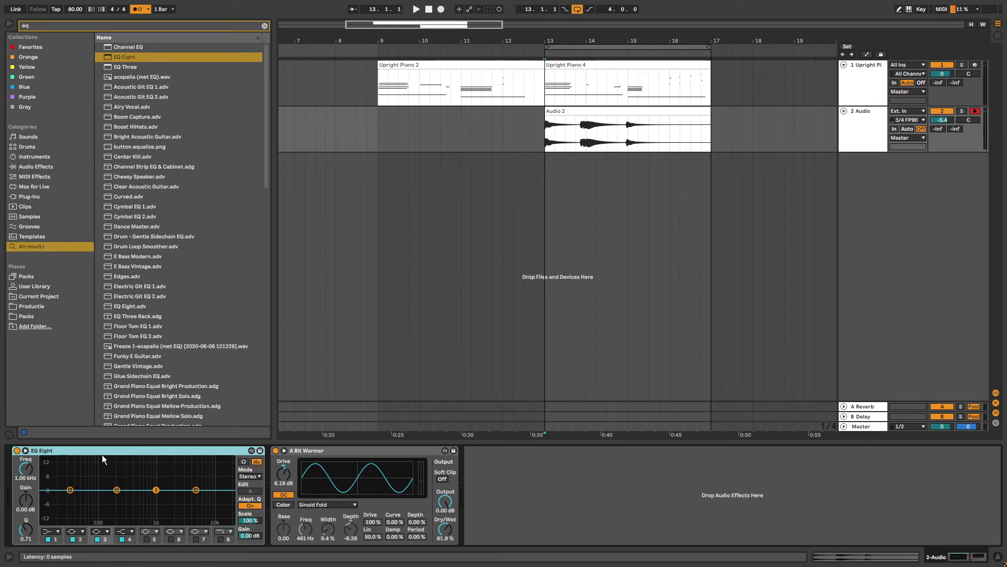
pyautogui.click(315, 451)
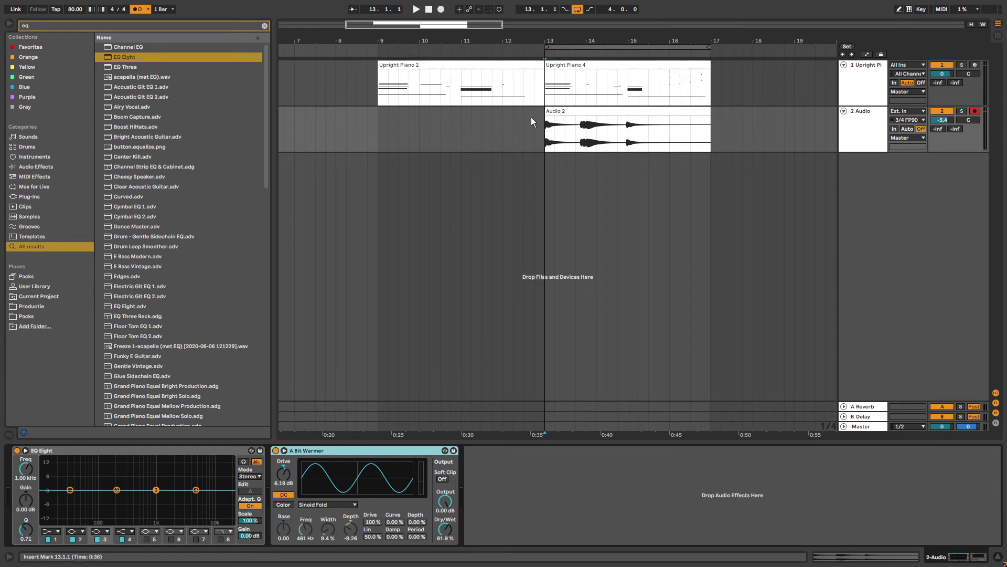
# Step: Split the Audio 2 clip at bar 15 with Ctrl+E and select the right-hand half
pyautogui.click(520, 138)
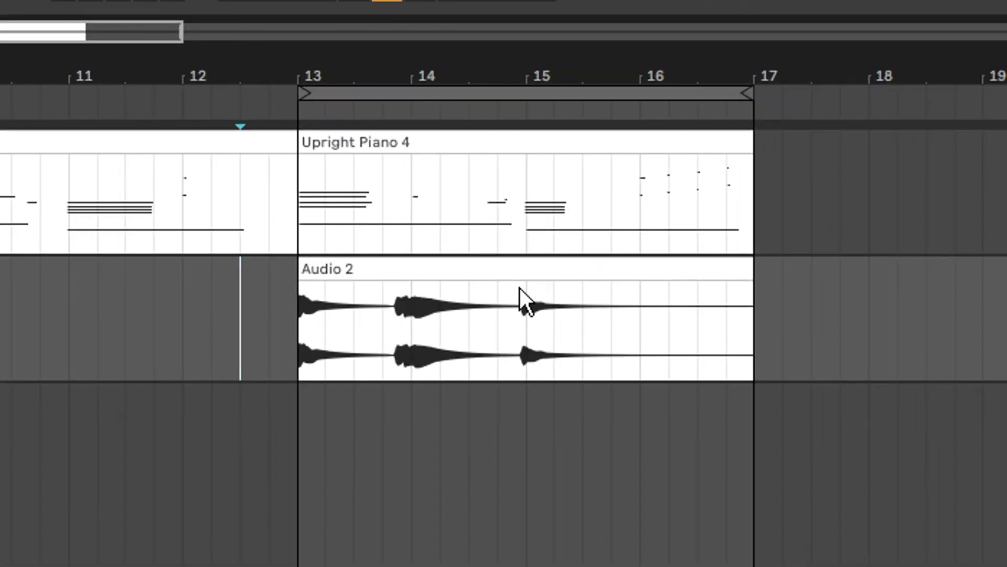
pyautogui.click(531, 312)
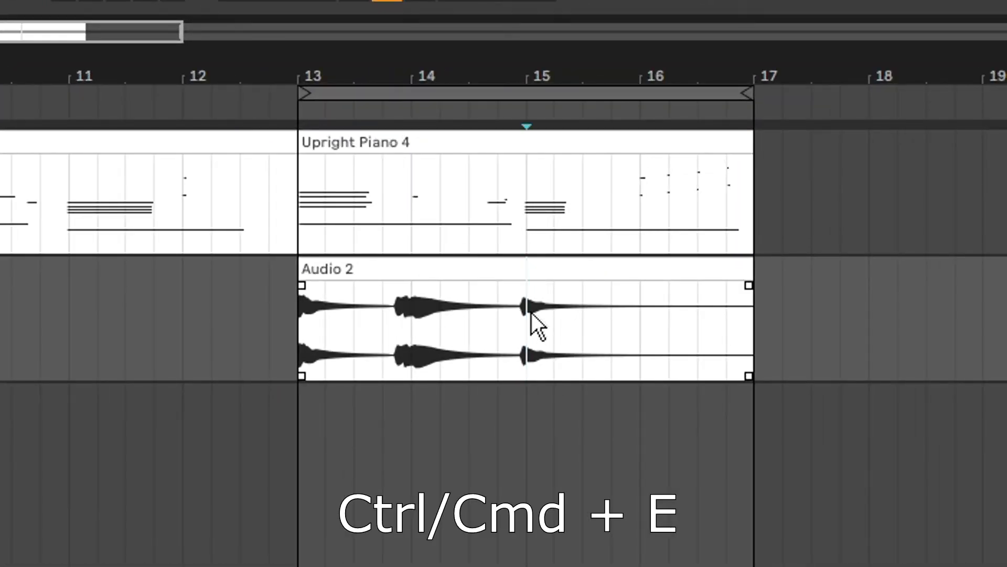
pyautogui.hotkey('ctrl', 'e')
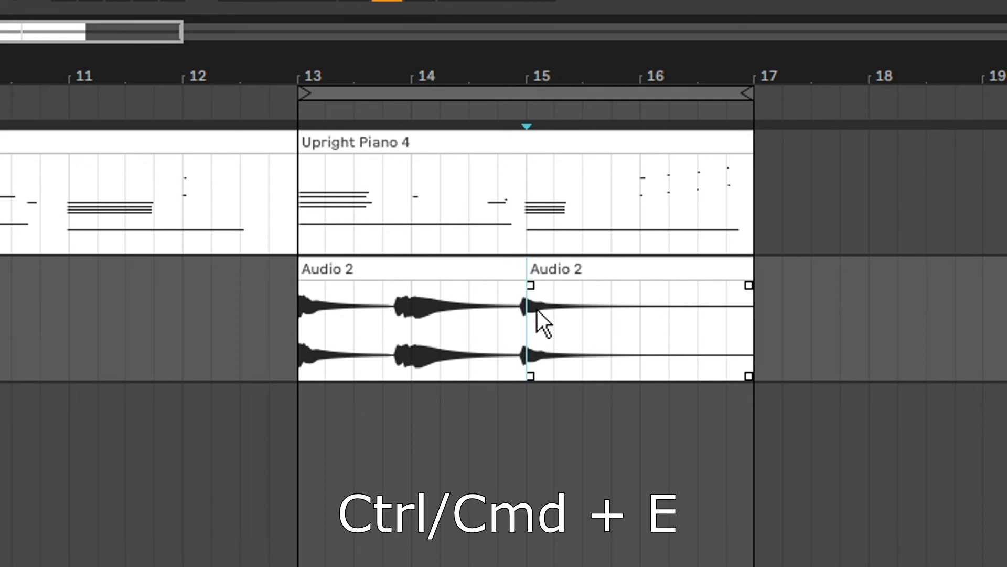
pyautogui.press('+')
pyautogui.press('+')
pyautogui.press('+')
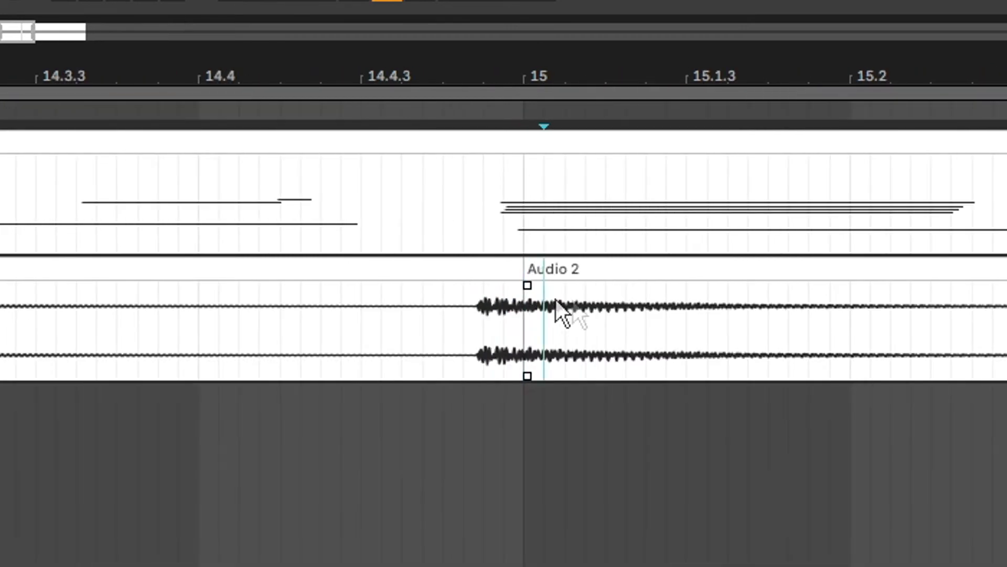
pyautogui.moveTo(551, 270); pyautogui.dragTo(571, 378)
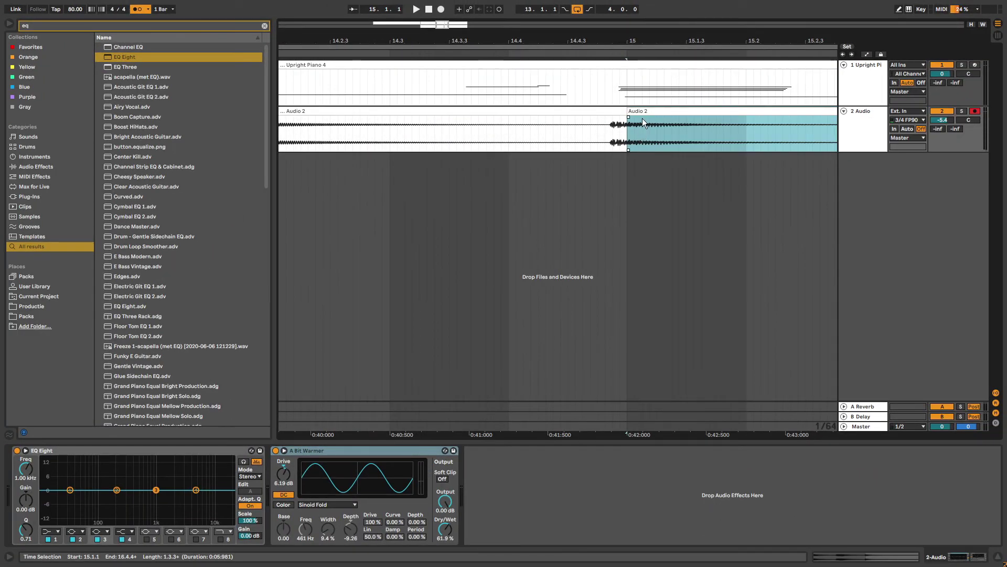
# Step: Turn a bar 18–20 selection on the piano track into an empty MIDI clip with Ctrl+Shift+M
pyautogui.press('-')
pyautogui.press('-')
pyautogui.press('-')
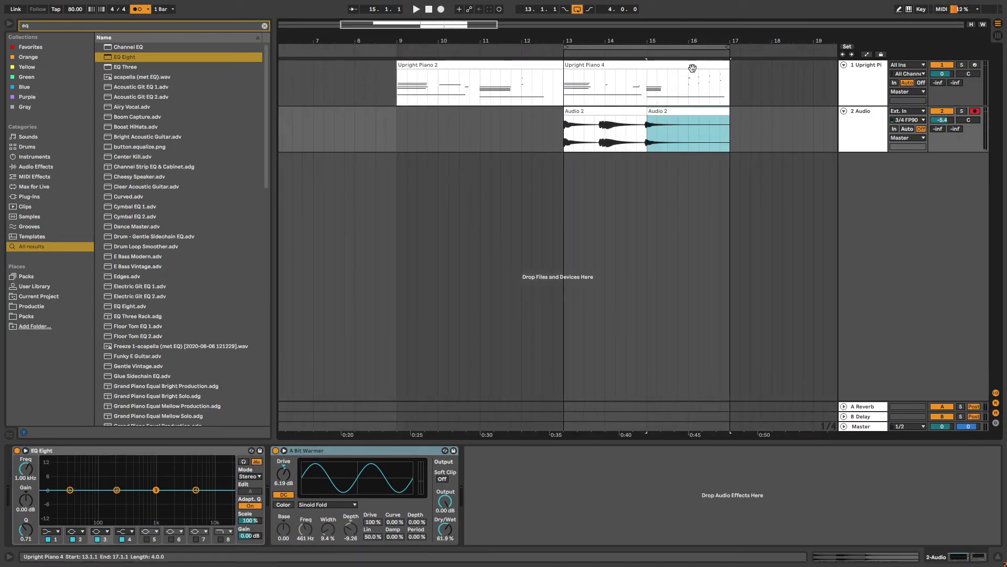
pyautogui.moveTo(738, 77); pyautogui.dragTo(553, 134)
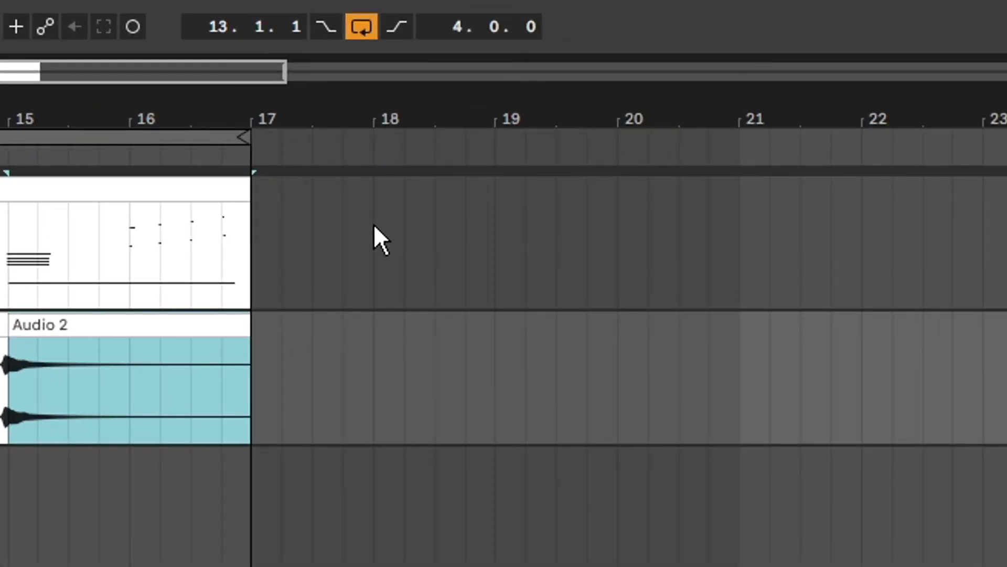
pyautogui.moveTo(374, 224); pyautogui.dragTo(615, 234)
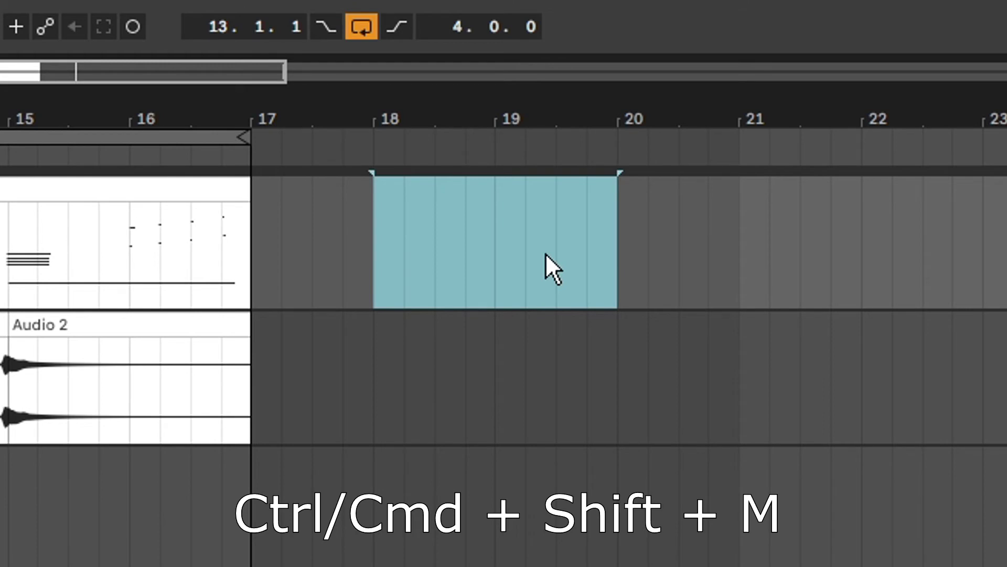
pyautogui.hotkey('ctrl', 'shift', 'm')
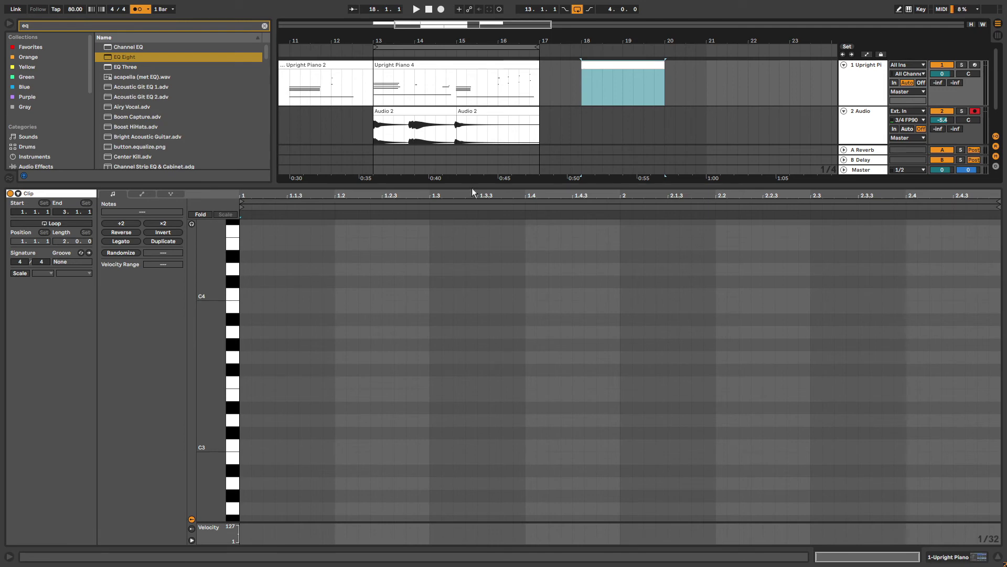
pyautogui.hotkey('ctrl', 'alt', 'l')
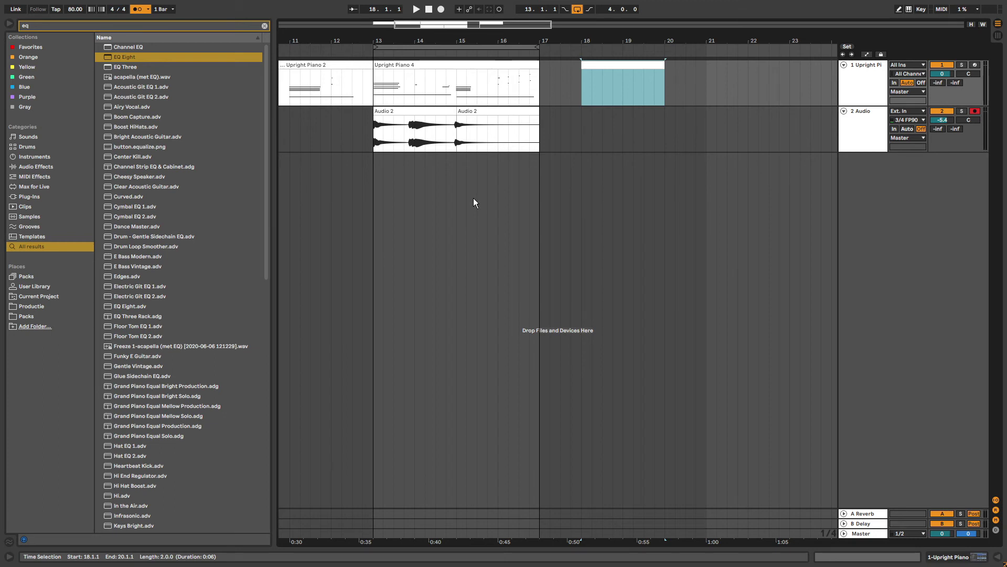
# Step: Select both Audio 2 halves and consolidate them with Ctrl+J into one clip over bars 13–17
pyautogui.scroll(3, 473, 203)
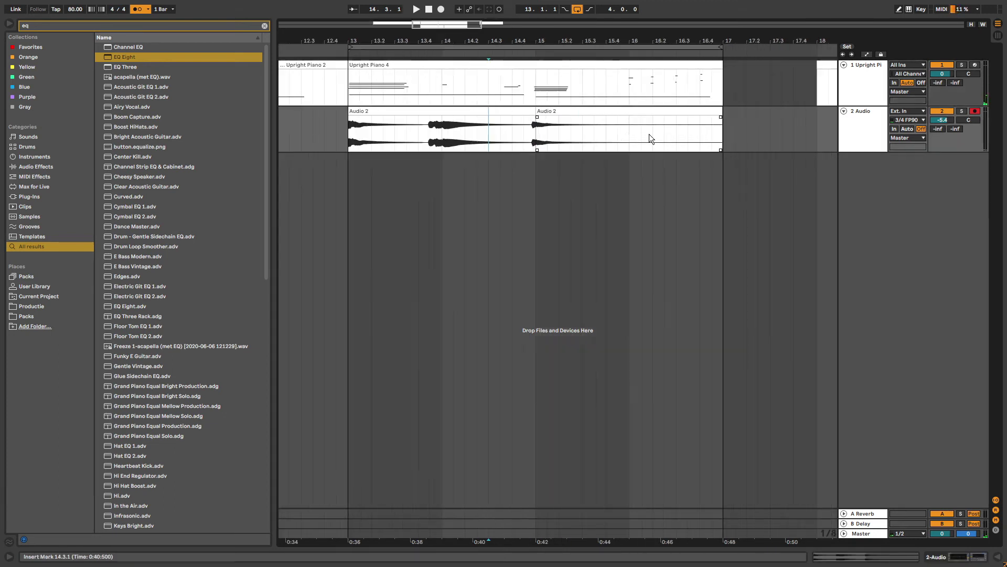
pyautogui.click(488, 125)
pyautogui.click(566, 111)
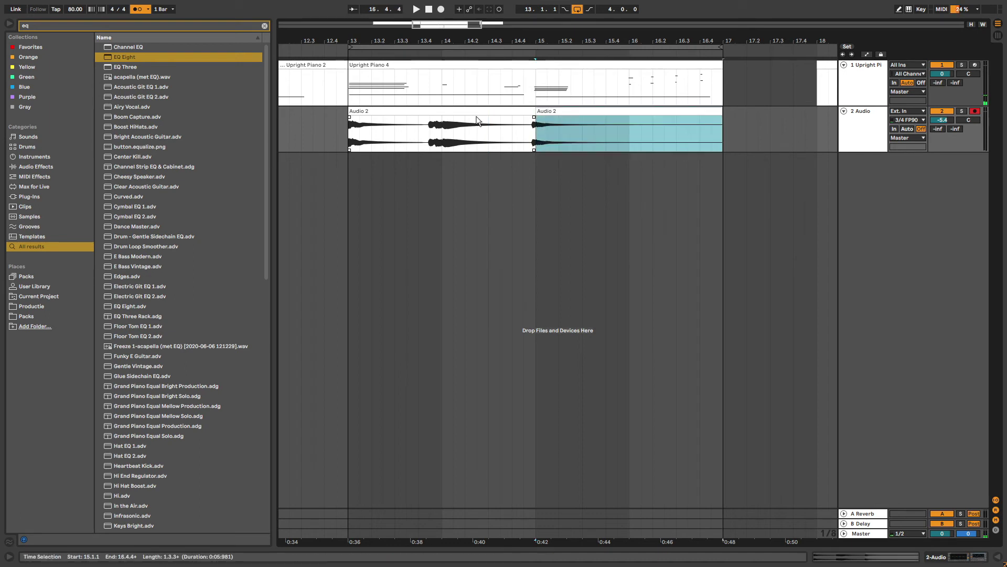
pyautogui.click(551, 124)
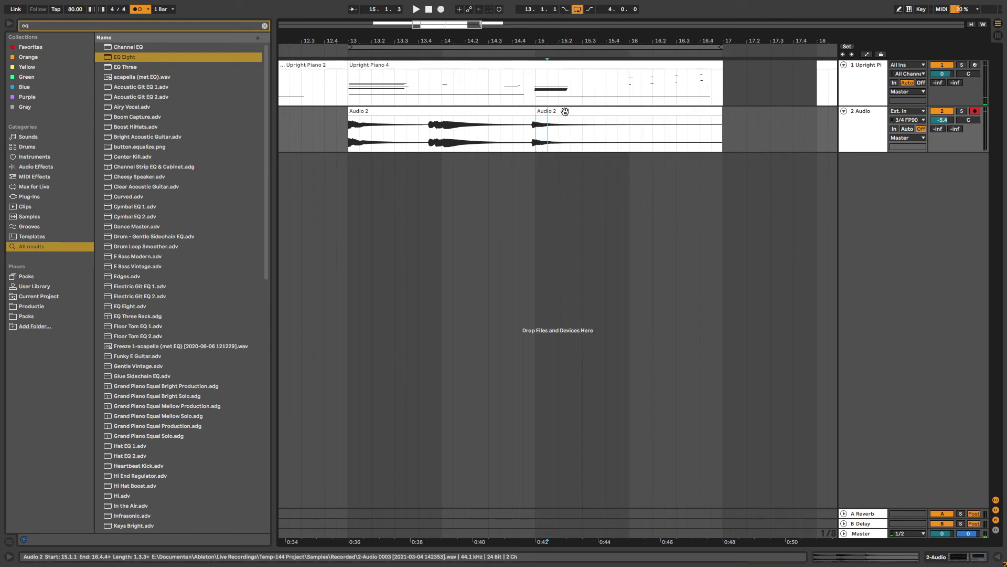
pyautogui.click(565, 112)
pyautogui.keyDown('shift'); pyautogui.click(463, 111); pyautogui.keyUp('shift')
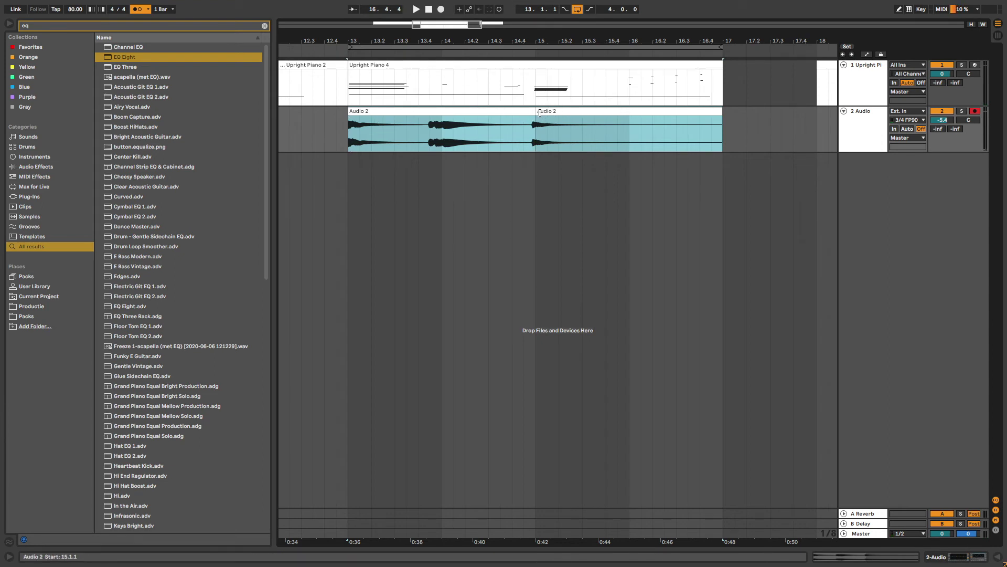
pyautogui.hotkey('ctrl', 'j')
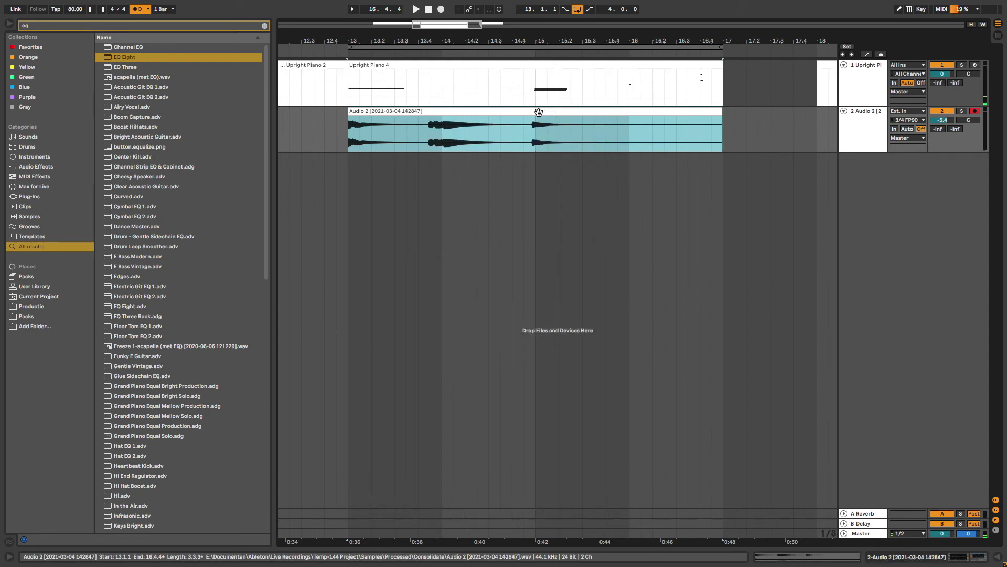
pyautogui.click(325, 87)
pyautogui.press('-')
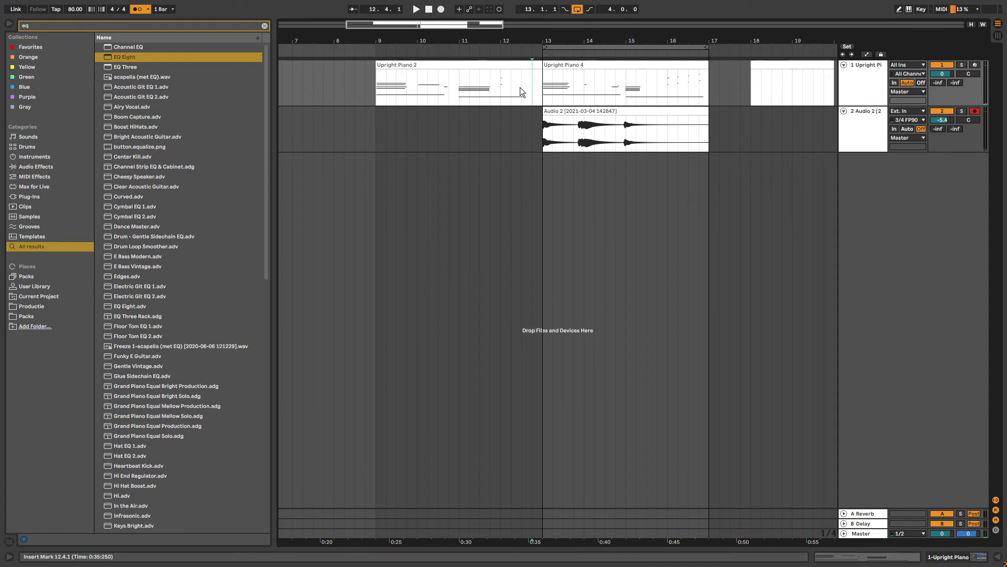
pyautogui.click(532, 63)
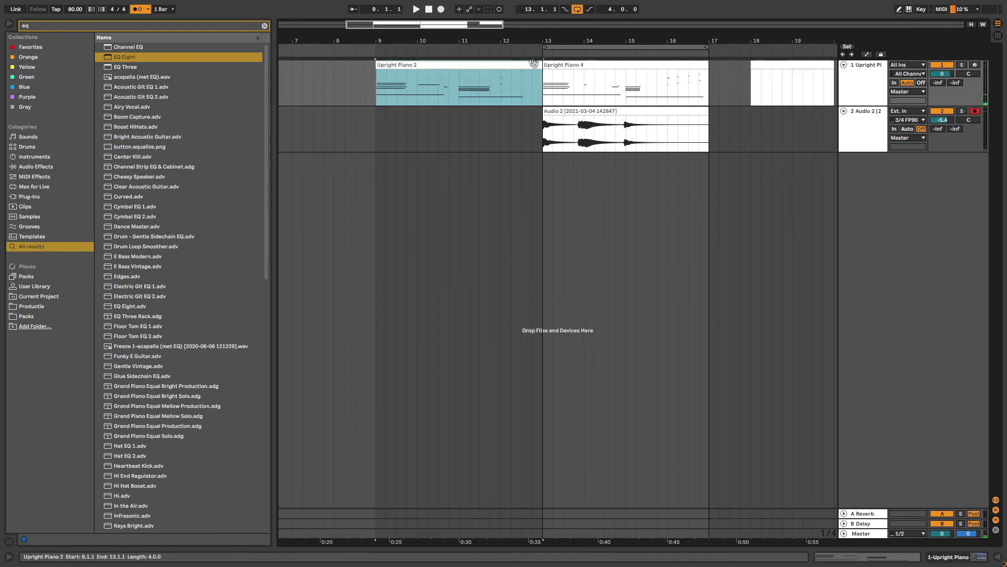
pyautogui.click(572, 65)
pyautogui.click(571, 114)
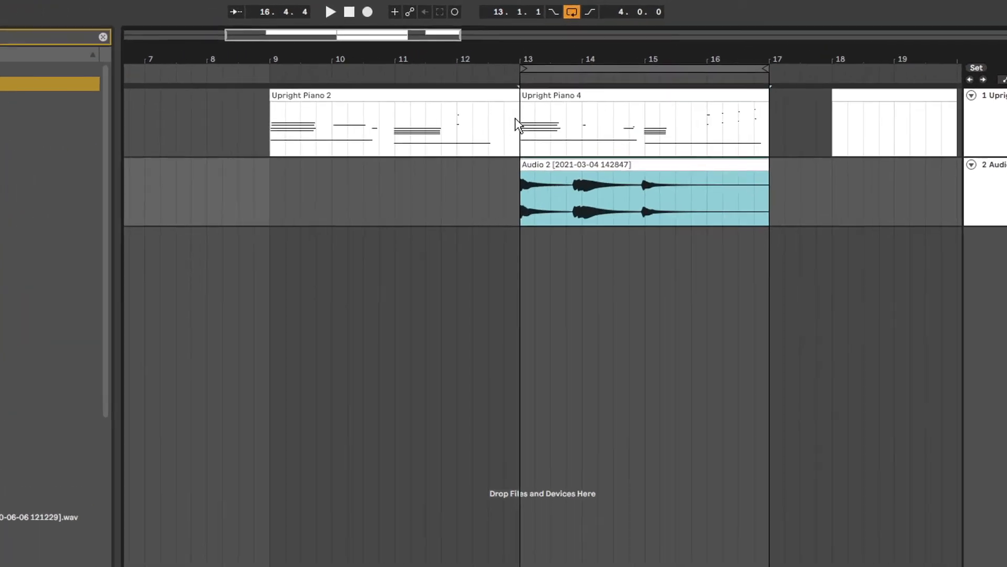
pyautogui.click(545, 80)
pyautogui.moveTo(491, 169); pyautogui.dragTo(670, 183)
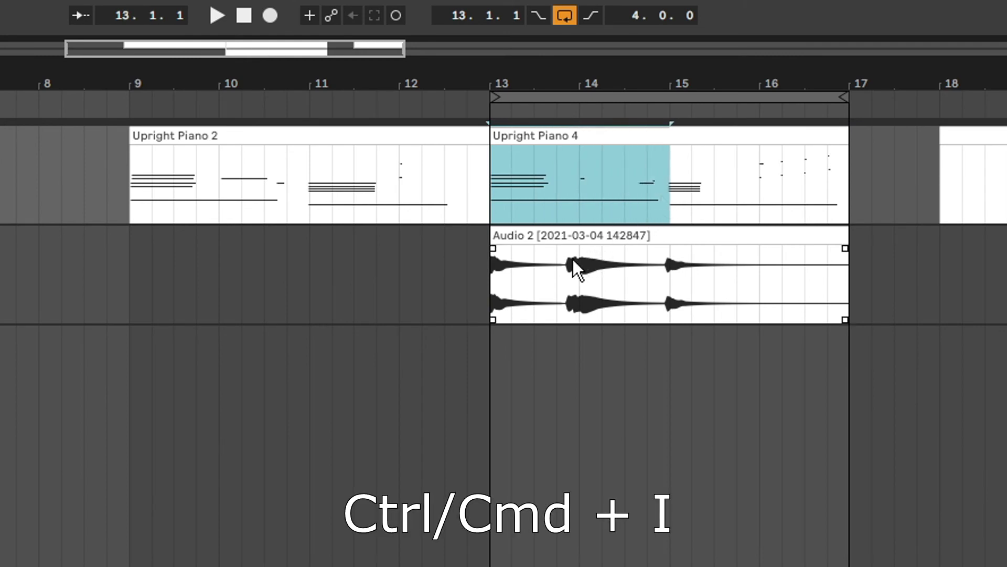
pyautogui.hotkey('ctrl', 'i')
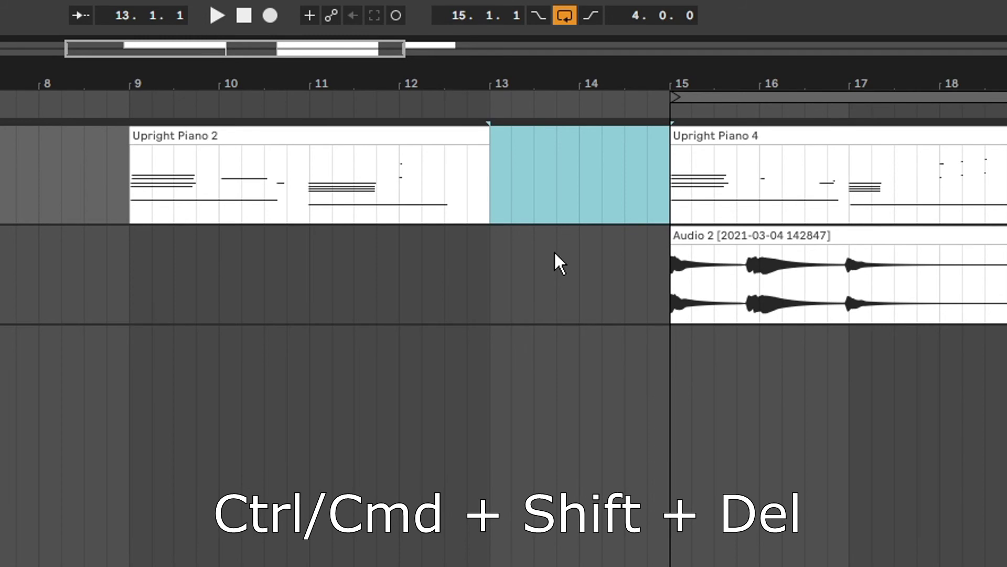
pyautogui.hotkey('ctrl', 'shift', 'Delete')
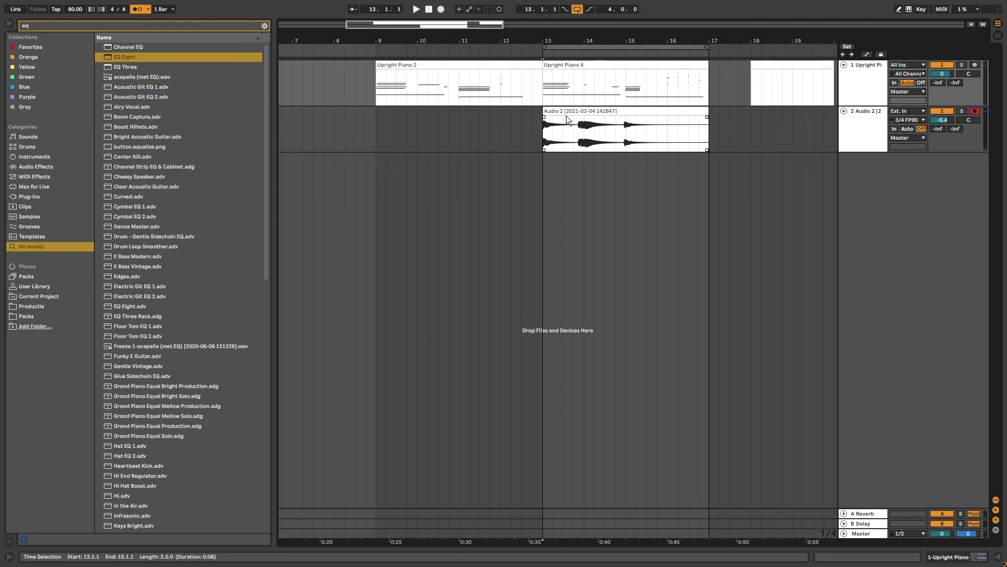
# Step: Select bars 9–17 across both tracks and open Export Audio/Video with Ctrl+Shift+R
pyautogui.click(379, 84)
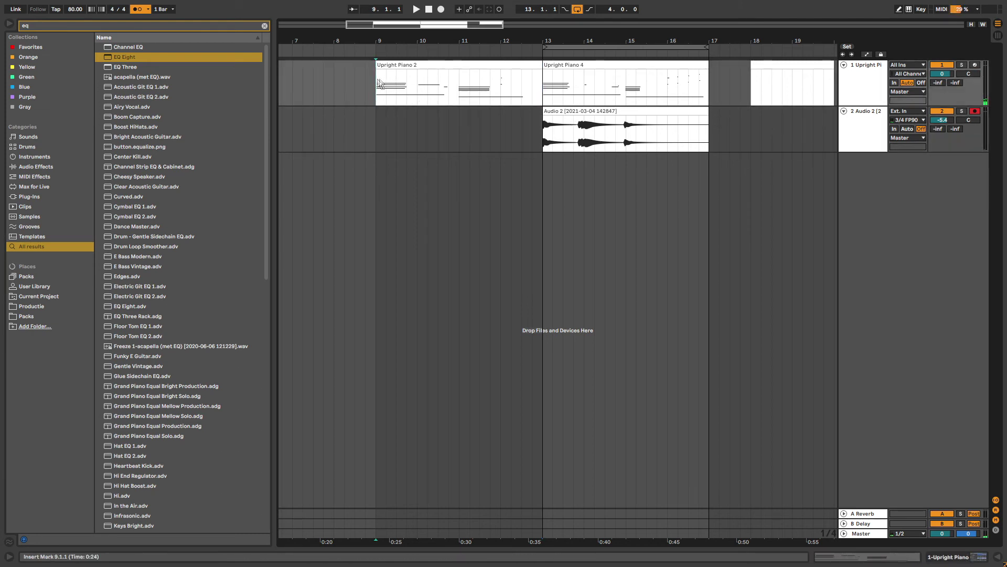
pyautogui.moveTo(379, 84); pyautogui.dragTo(707, 77)
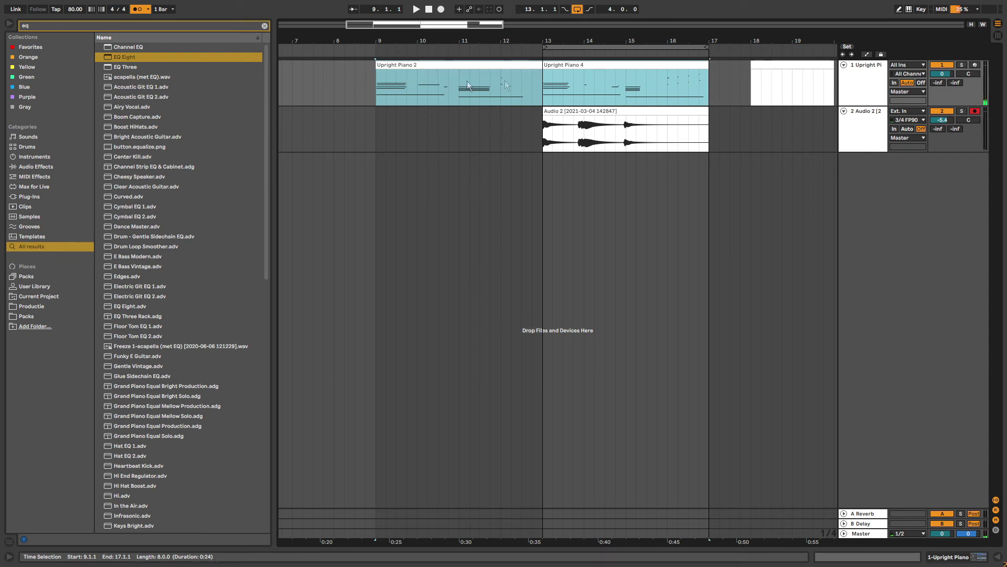
pyautogui.moveTo(381, 88); pyautogui.dragTo(708, 200)
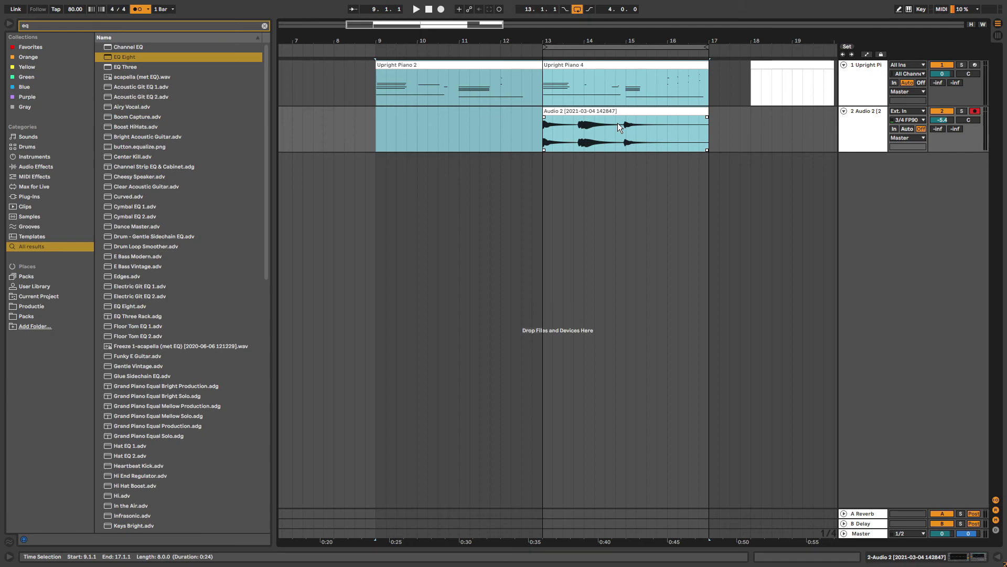
pyautogui.hotkey('ctrl', 'shift', 'r')
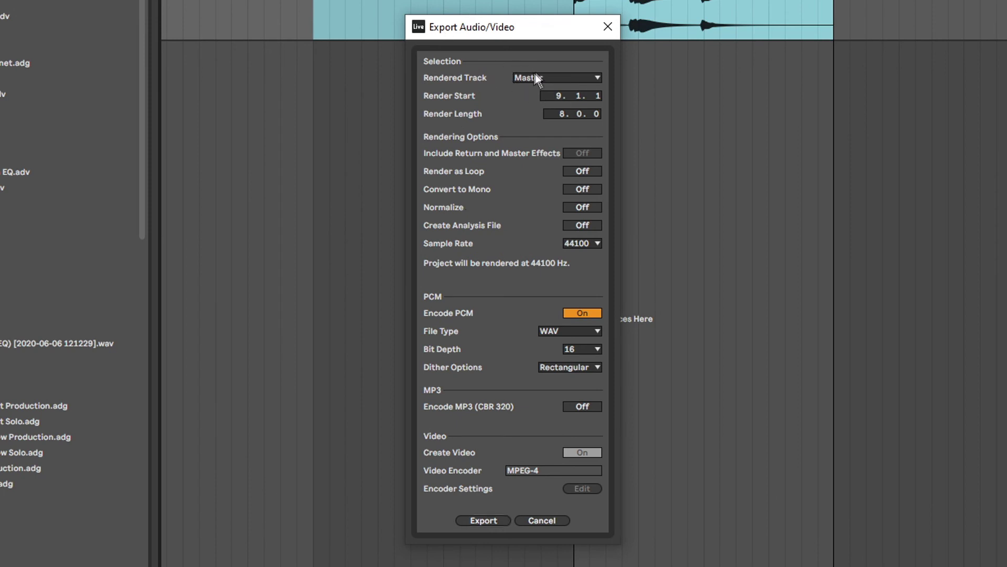
pyautogui.click(554, 78)
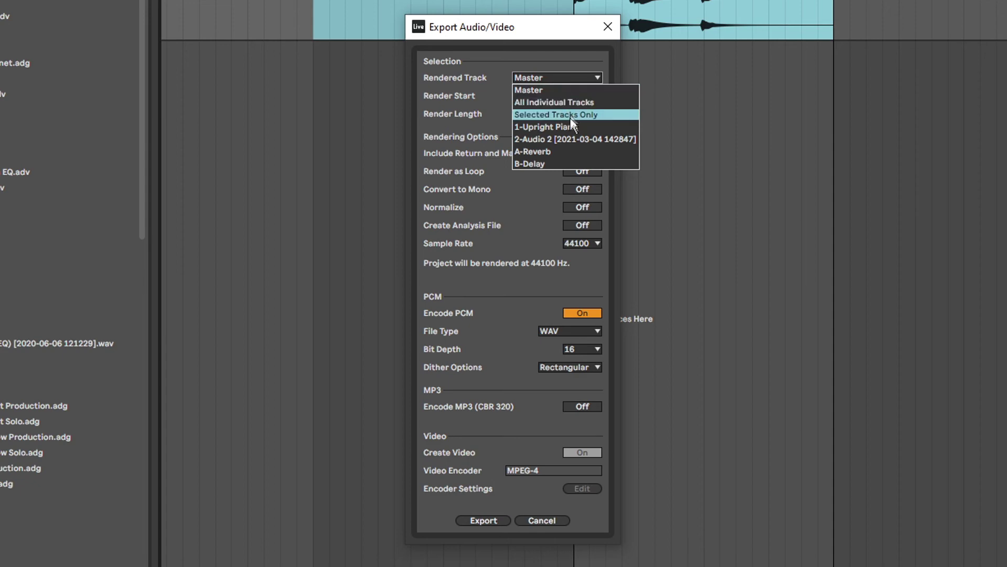
pyautogui.click(528, 90)
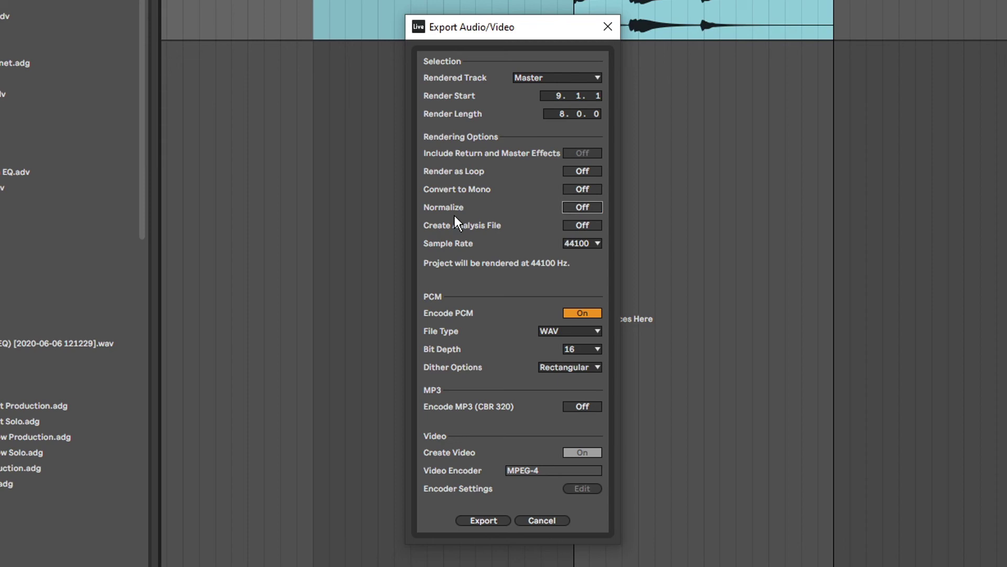
# Step: Keep WAV as the file type, set Bit Depth to 24 and Dither to No Dither, with Encode MP3 off
pyautogui.click(585, 408)
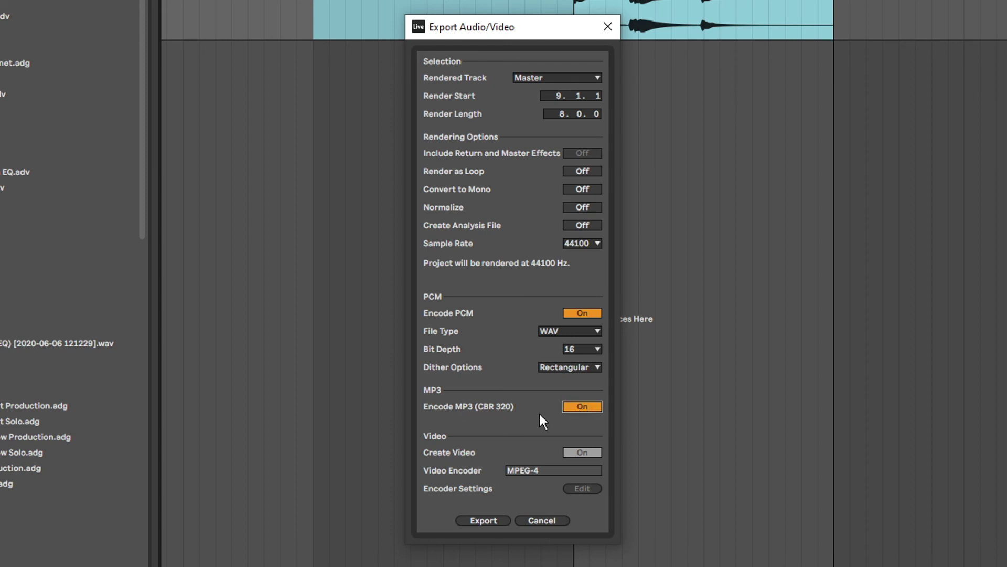
pyautogui.press('space')
pyautogui.click(566, 331)
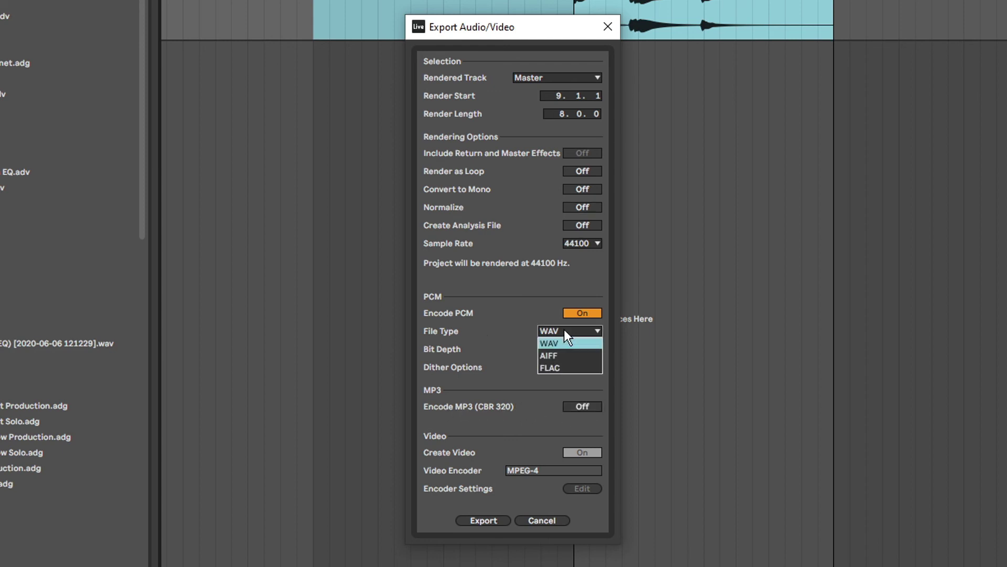
pyautogui.click(494, 317)
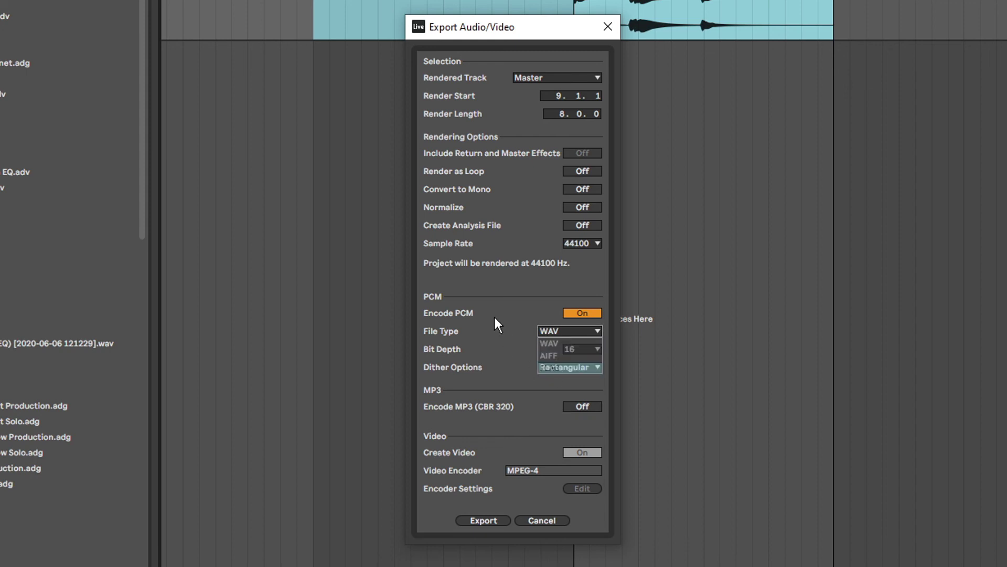
pyautogui.click(555, 329)
pyautogui.click(476, 364)
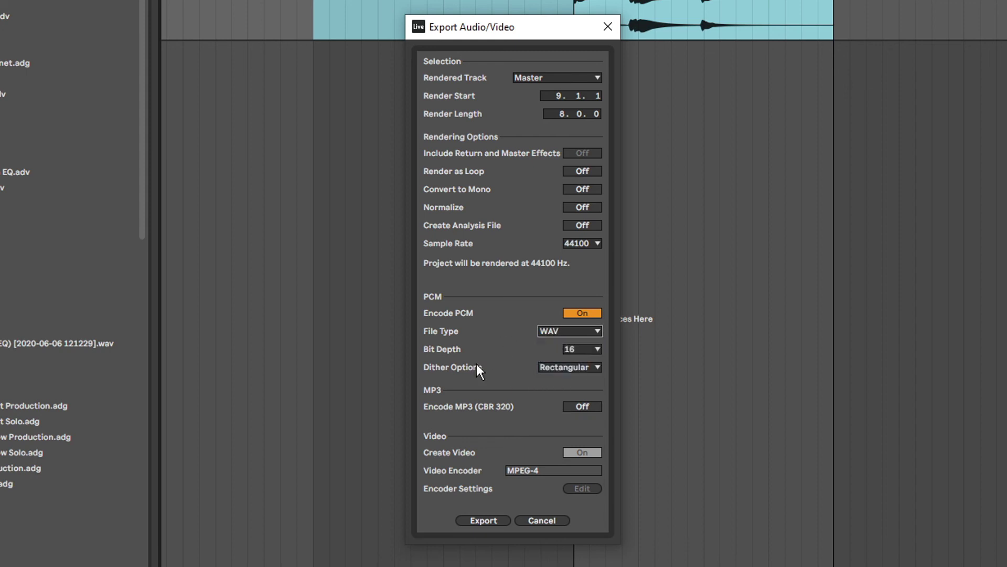
pyautogui.click(580, 348)
pyautogui.click(508, 354)
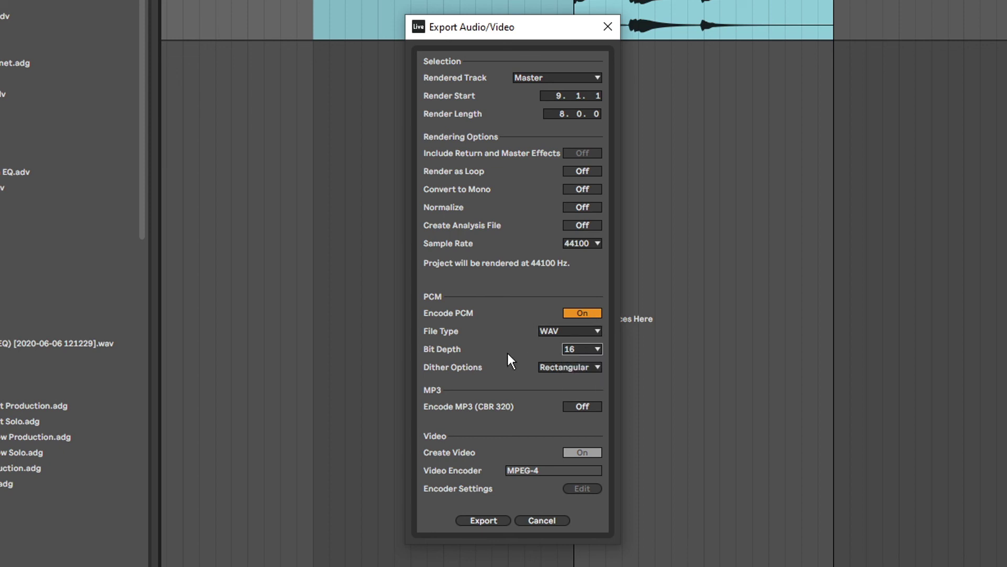
pyautogui.click(590, 347)
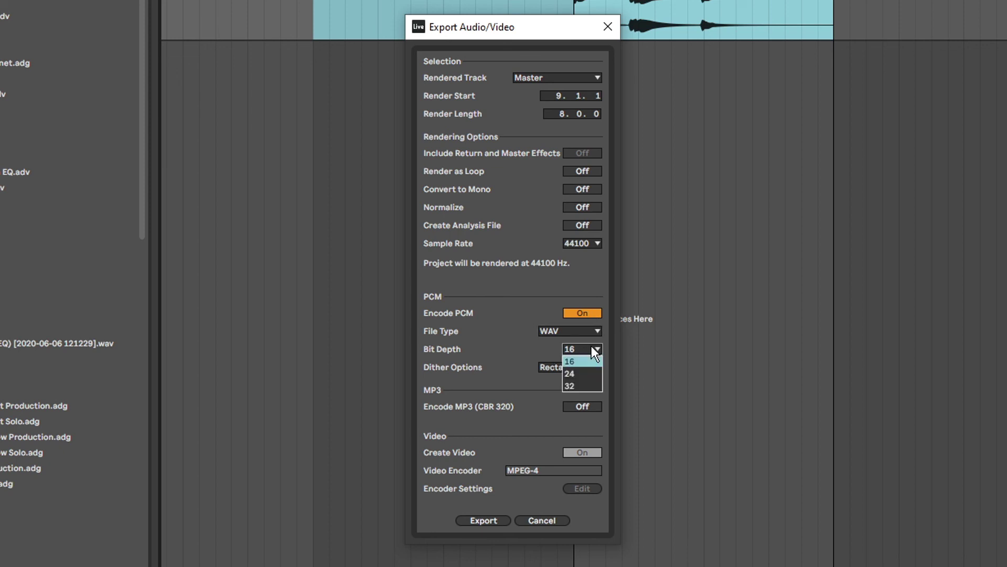
pyautogui.click(578, 373)
pyautogui.click(551, 366)
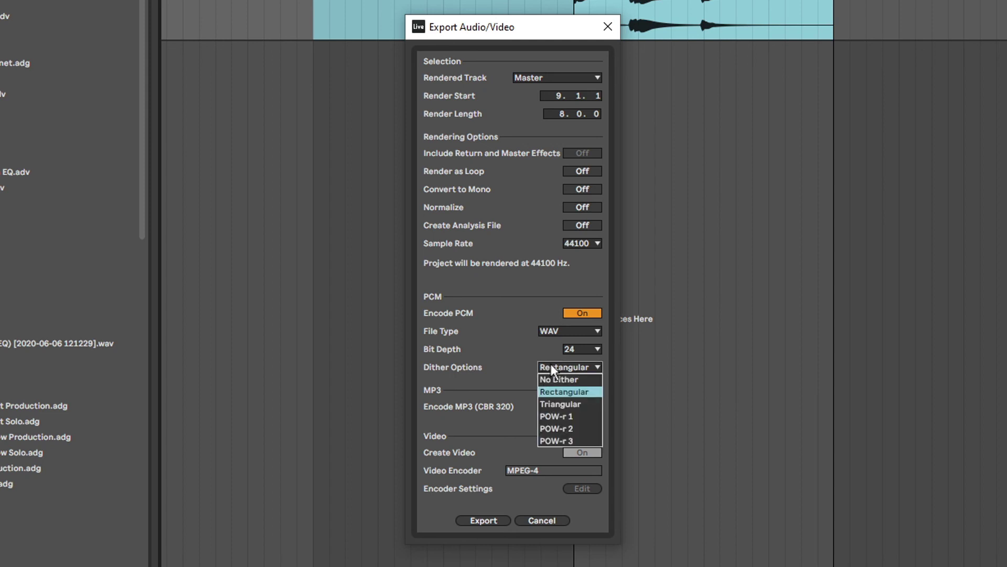
pyautogui.click(552, 379)
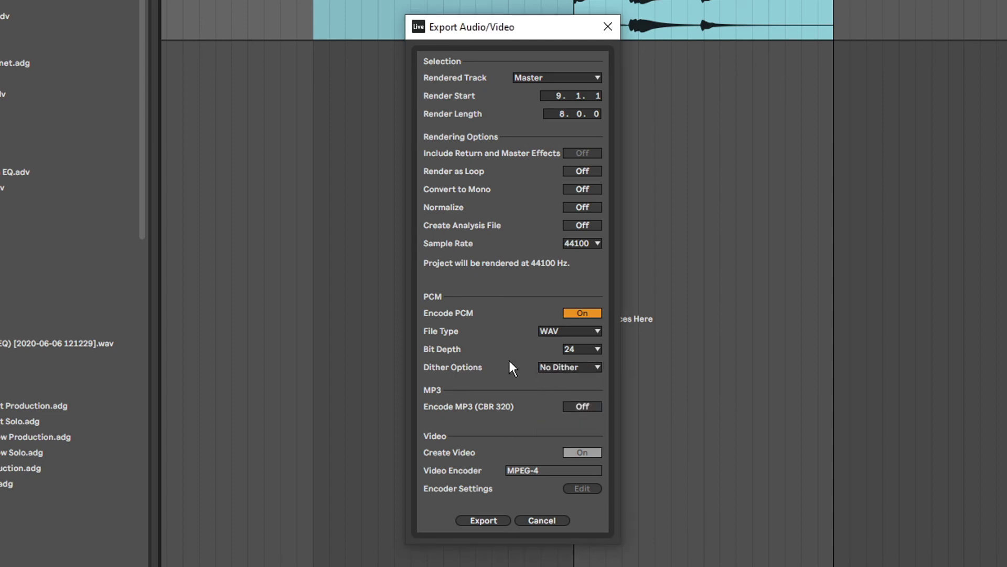